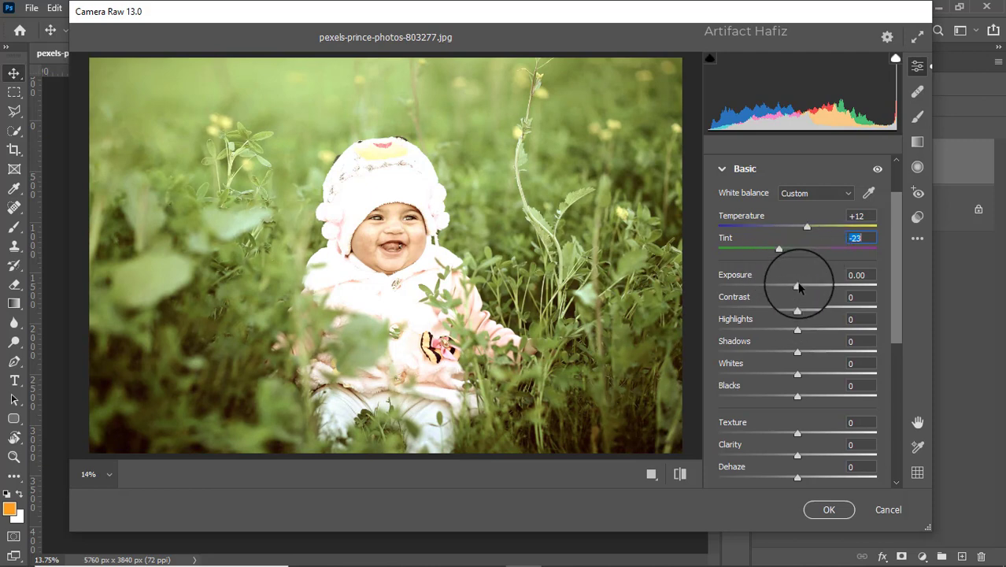
Set the photo's Exposure to -0.35, Whites to +36 and Highlights to +67
left_click_drag(798, 286, 792, 286)
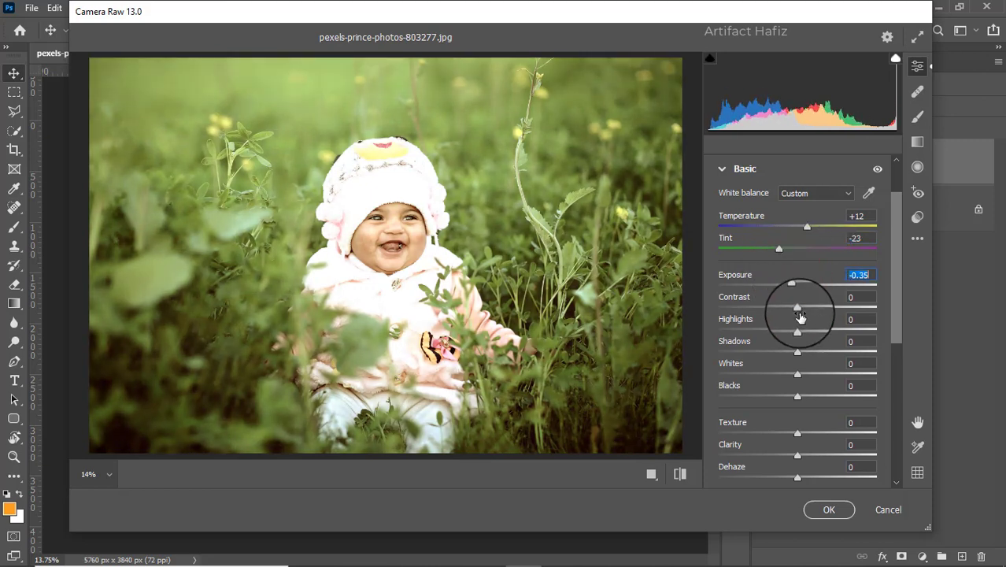
left_click_drag(798, 374, 795, 379)
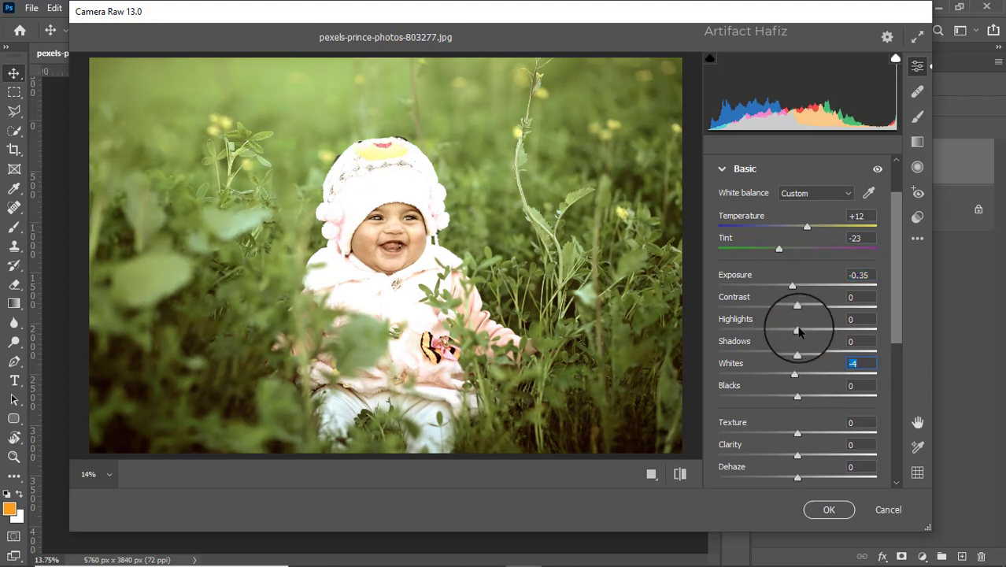
mouse_move(727, 329)
left_mouse_down()
mouse_move(645, 331)
mouse_move(724, 331)
left_mouse_up()
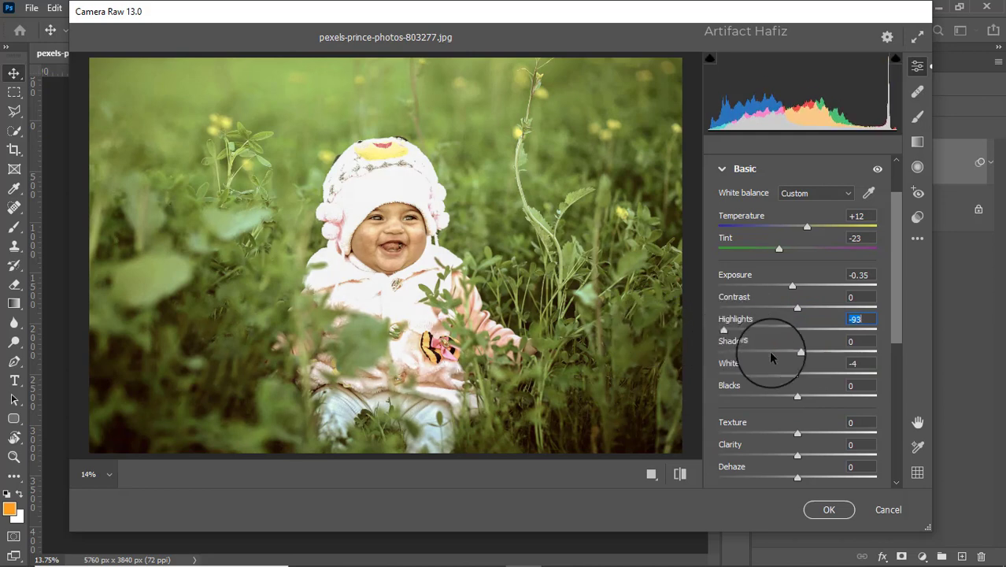
left_click_drag(796, 376, 811, 364)
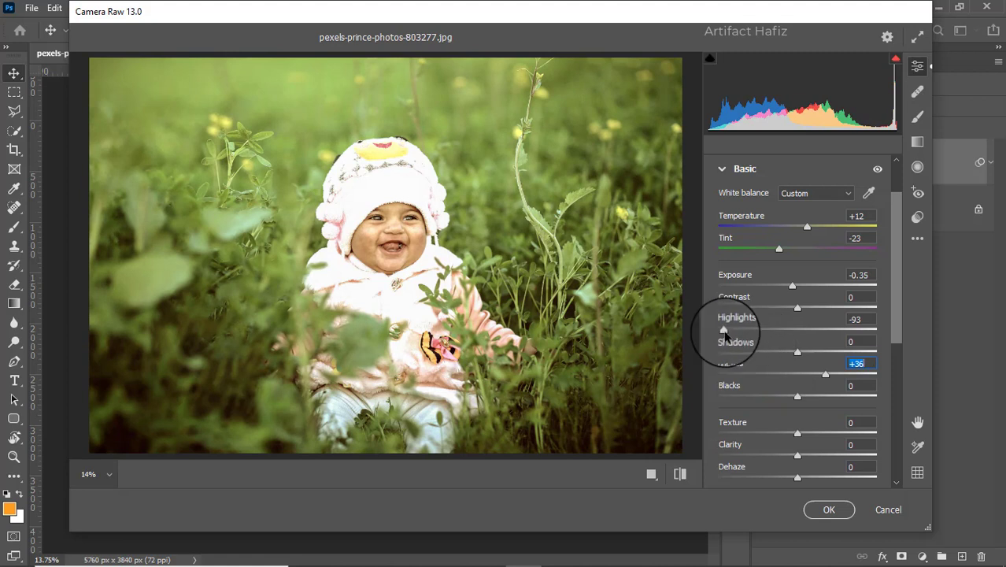
left_click_drag(725, 330, 777, 342)
scroll(778, 341, "down", 2)
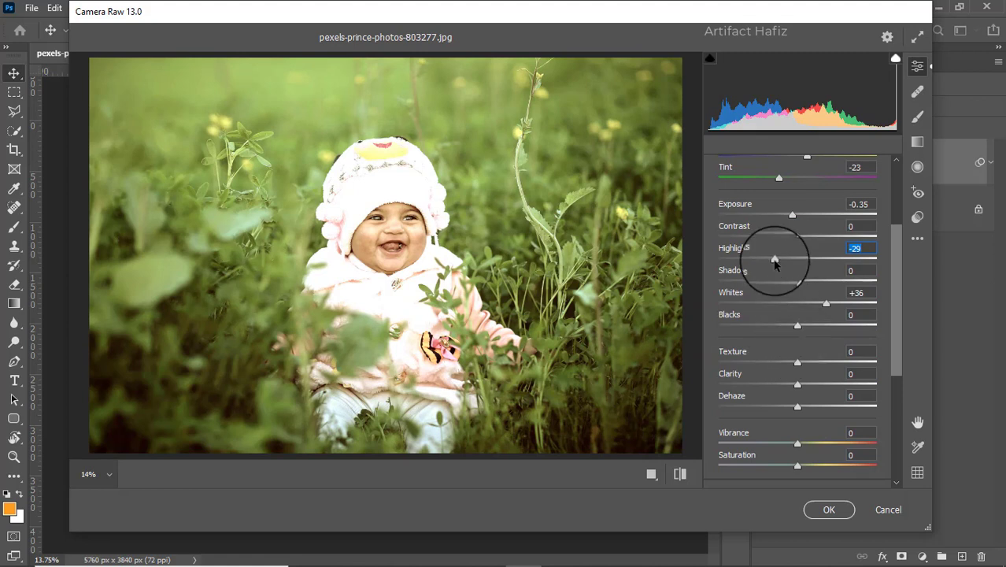
left_click_drag(775, 258, 851, 273)
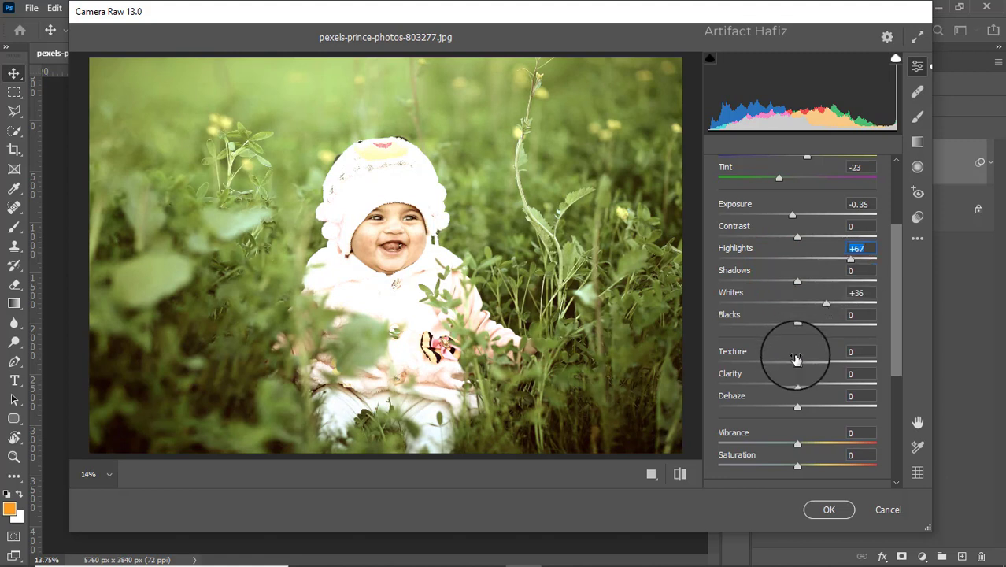
Soften the photo with Texture -78, Clarity +6 and Dehaze +2
left_click_drag(797, 363, 732, 366)
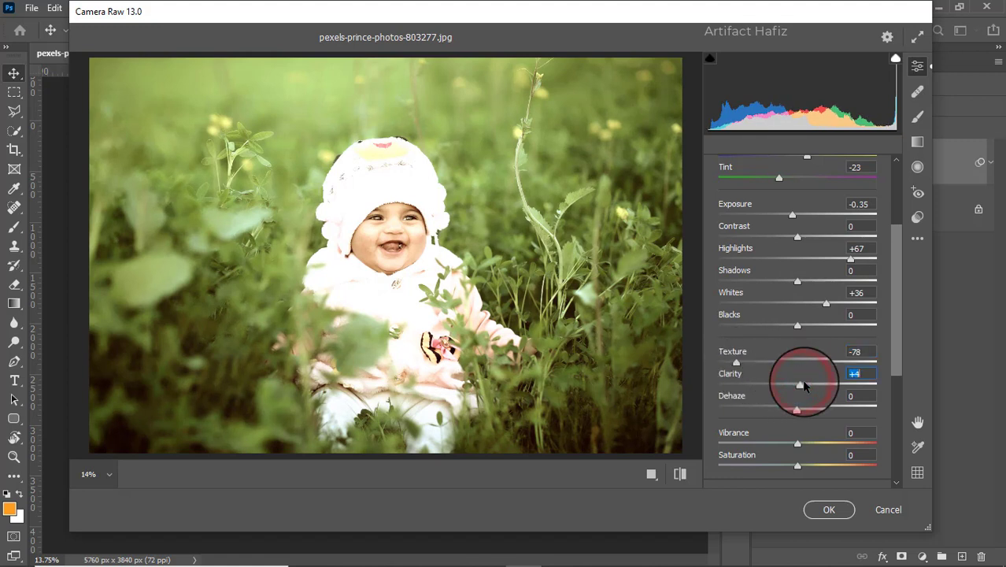
scroll(802, 366, "down", 3)
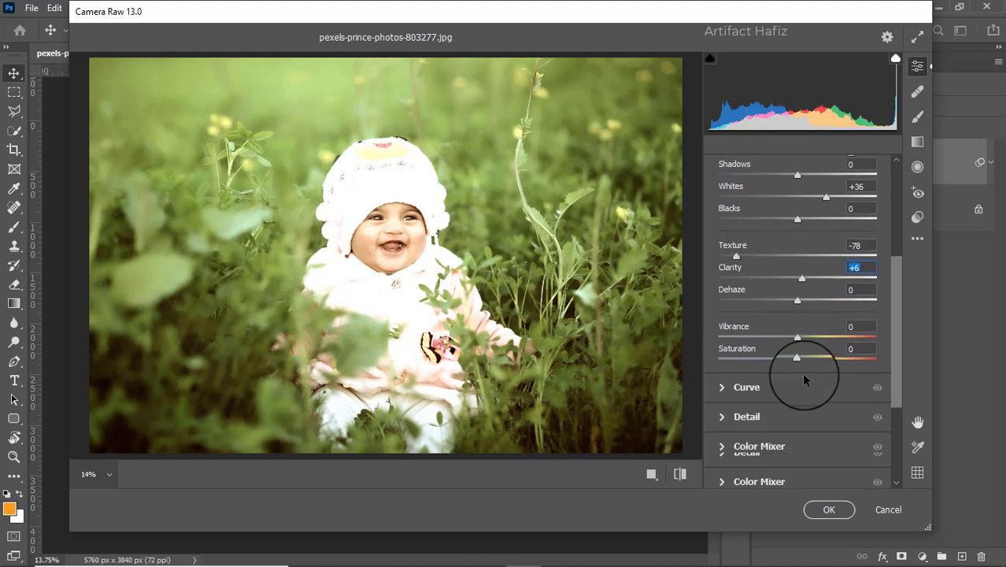
scroll(794, 354, "down", 1)
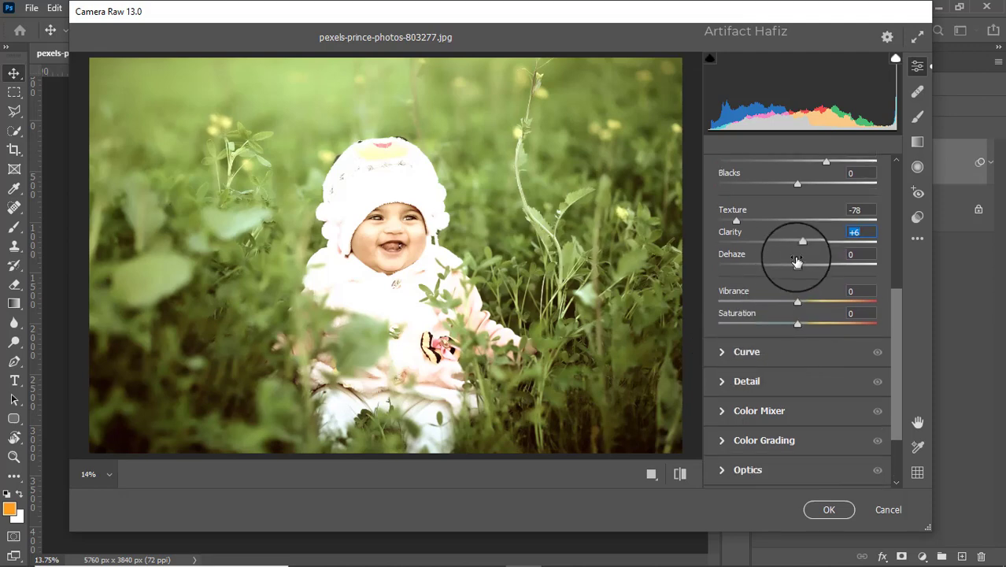
mouse_move(797, 267)
left_mouse_down()
mouse_move(826, 267)
mouse_move(800, 267)
left_mouse_up()
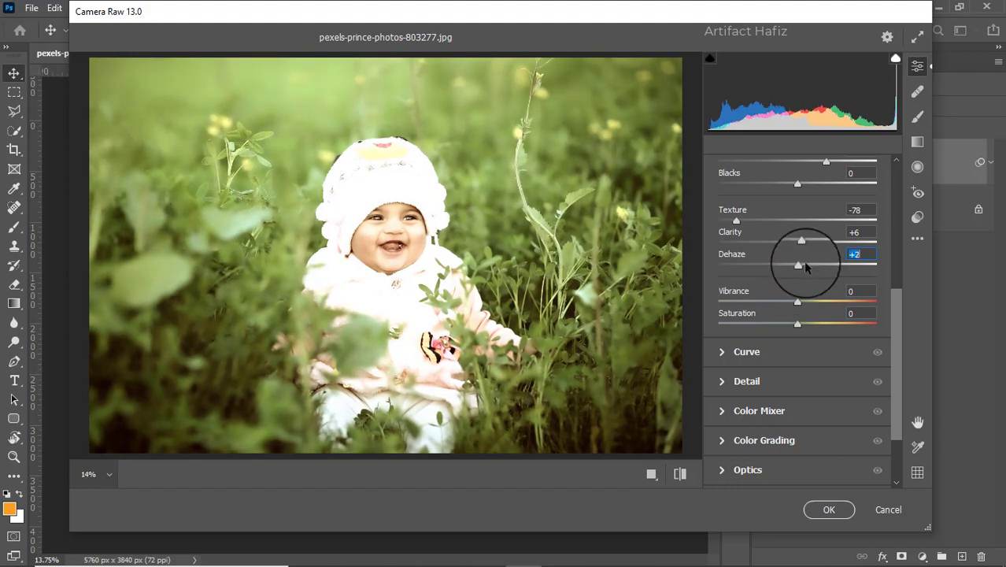
Set the photo's Shadows to -16 and Blacks to +36
scroll(788, 212, "up", 2)
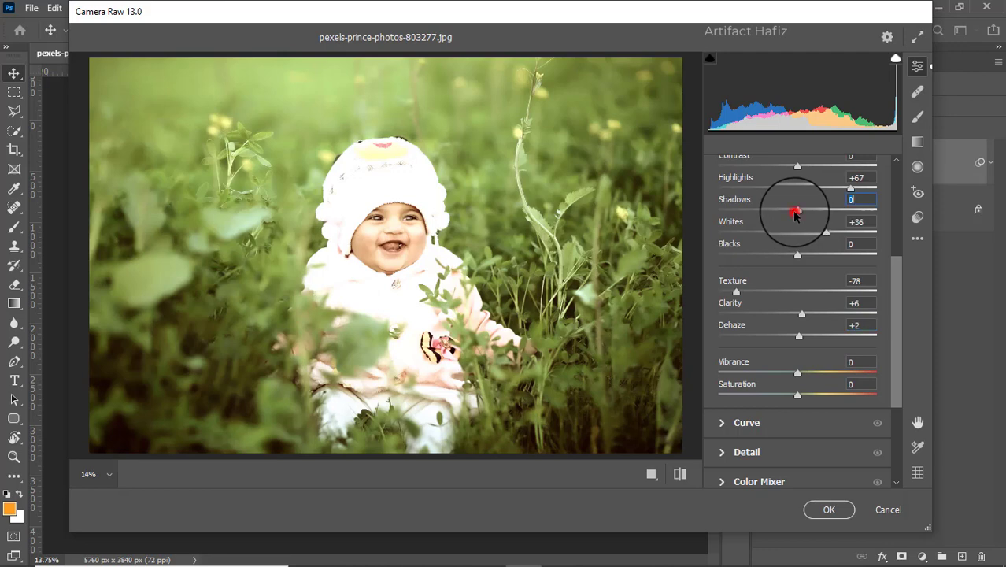
left_click_drag(795, 212, 768, 219)
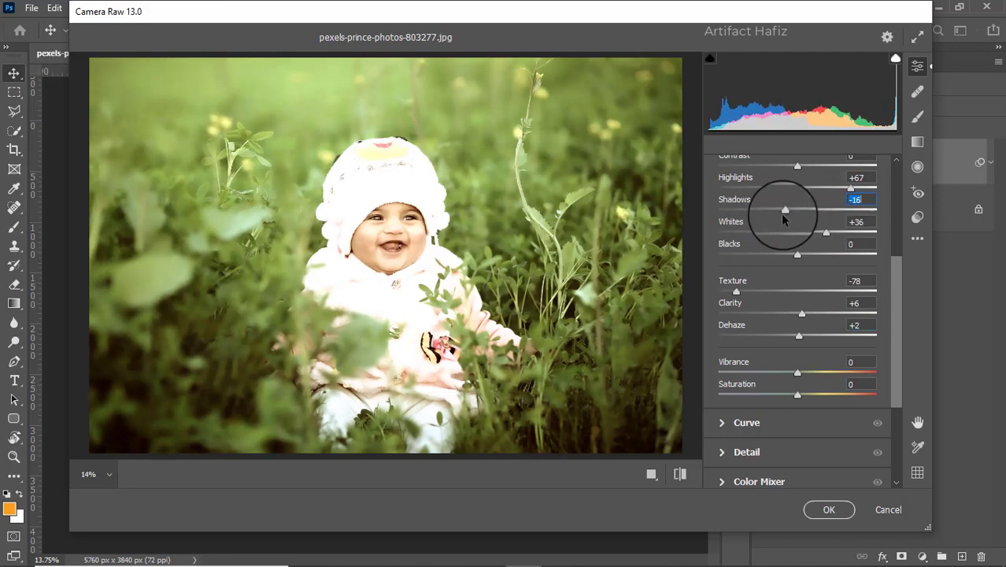
left_click_drag(797, 253, 829, 262)
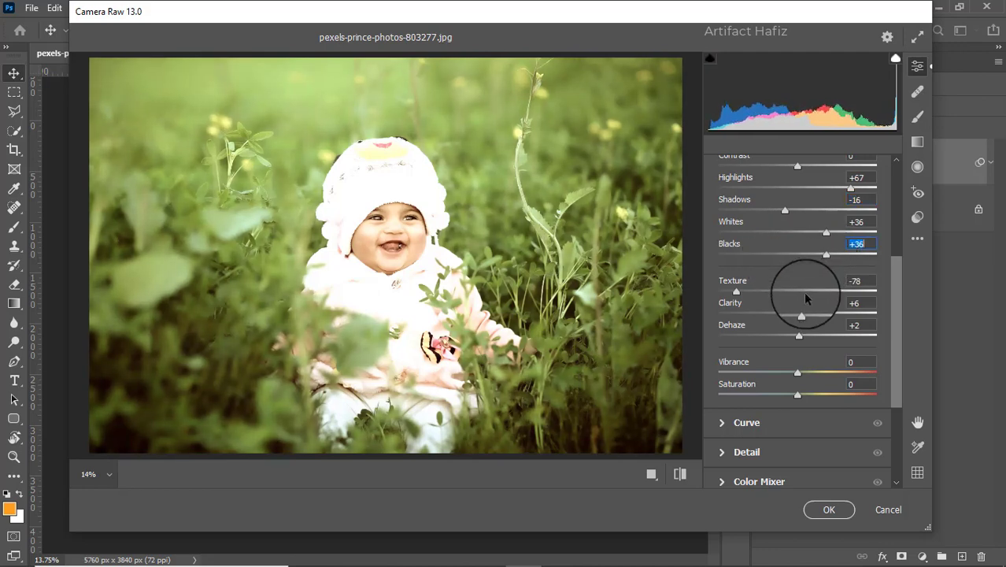
On the point curve, raise the black point to output 10 and add points at input 62, output 65 and input 192, output 192
scroll(804, 293, "down", 2)
left_click(729, 351)
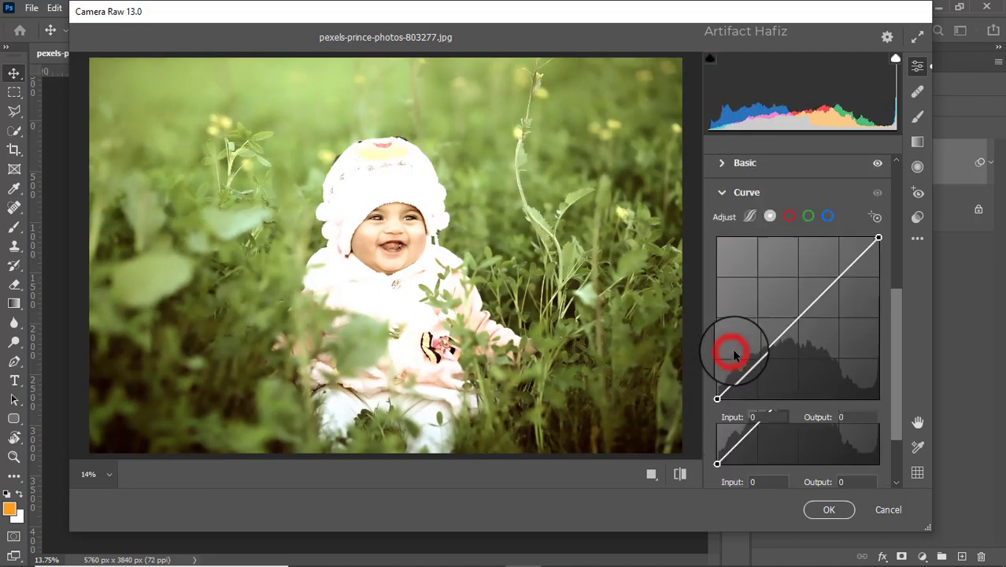
left_click(715, 399)
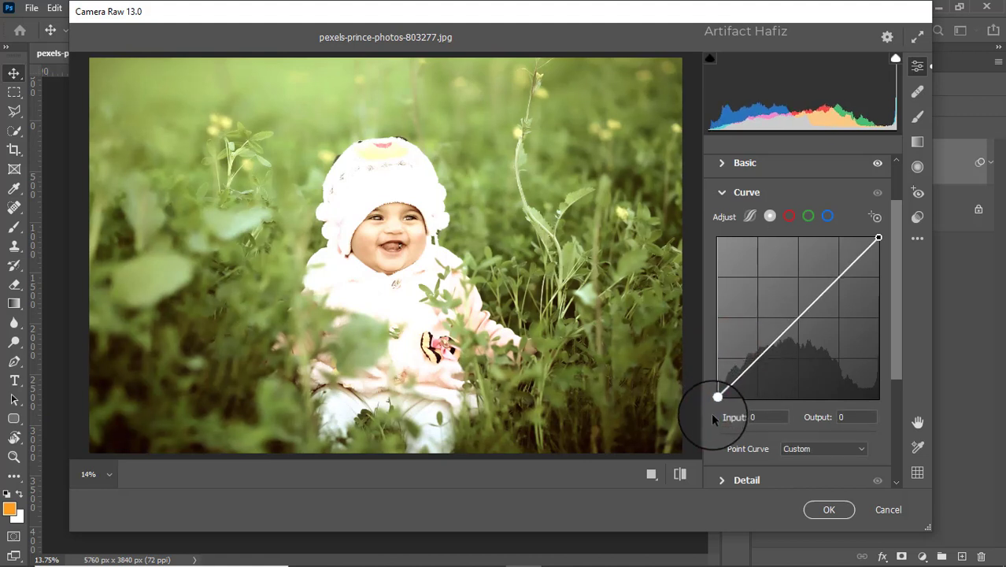
left_click_drag(717, 398, 717, 393)
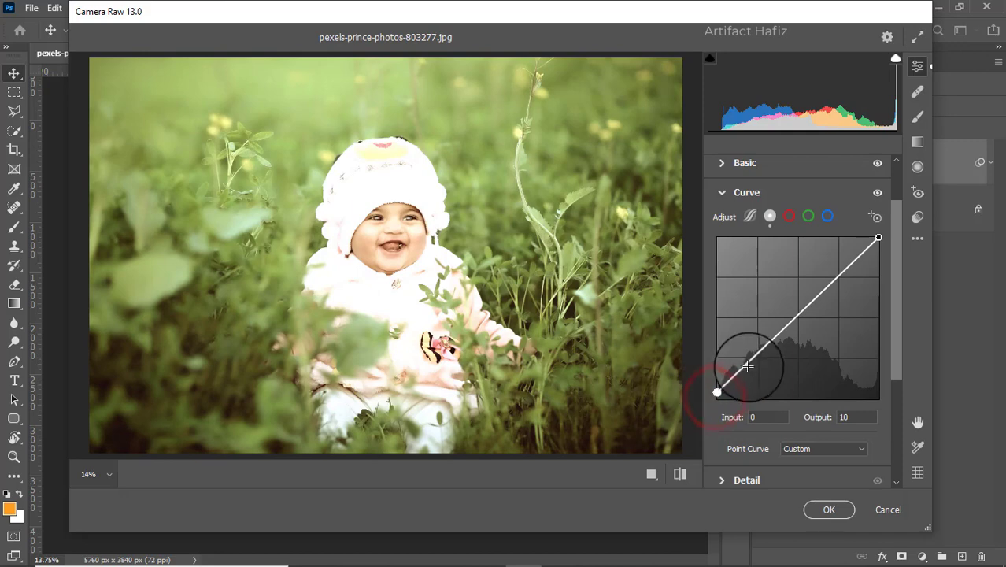
left_click(755, 358)
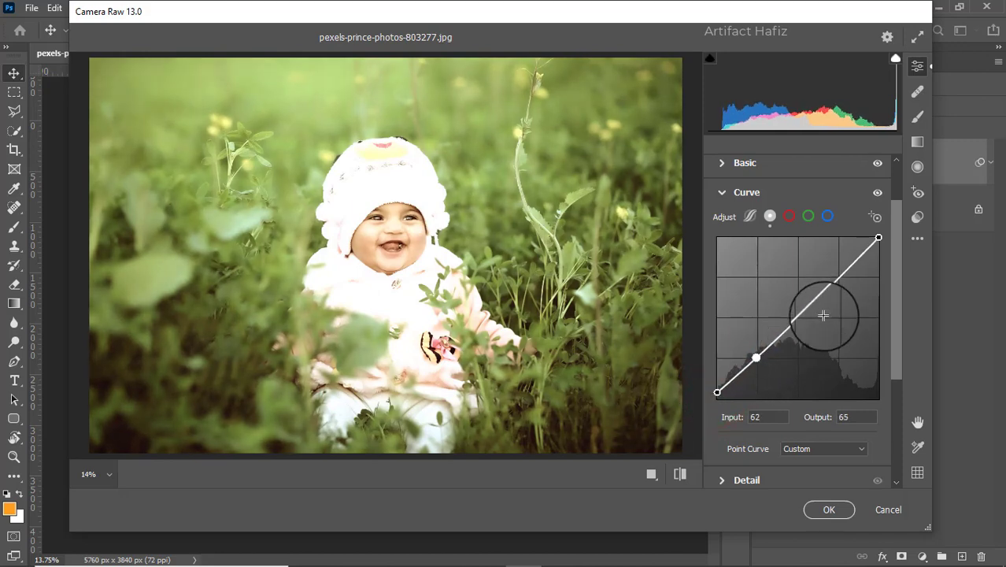
left_click_drag(837, 267, 839, 278)
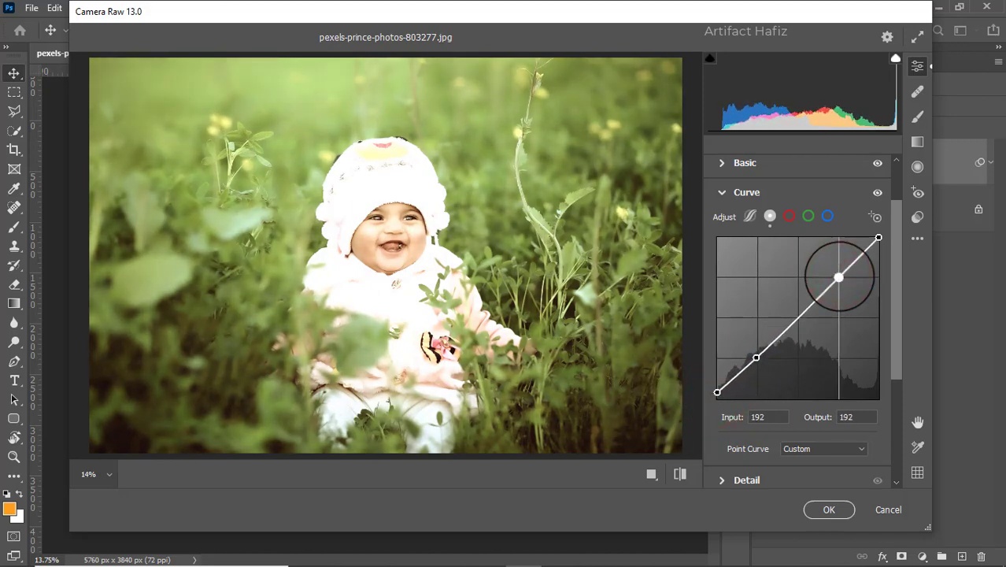
Set Noise Reduction to 10 in the Detail adjustments
scroll(713, 315, "down", 3)
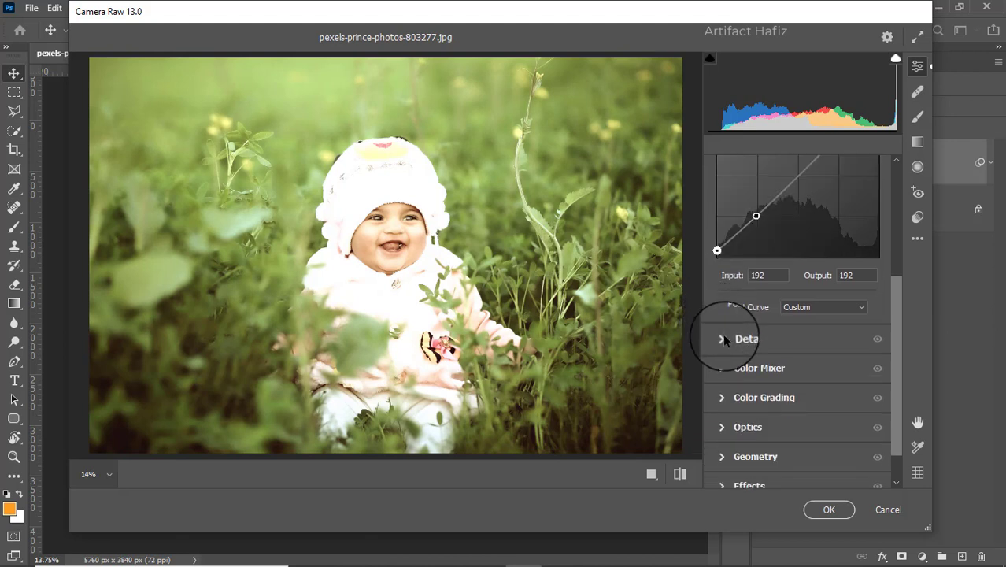
left_click(723, 339)
left_click_drag(736, 351, 745, 350)
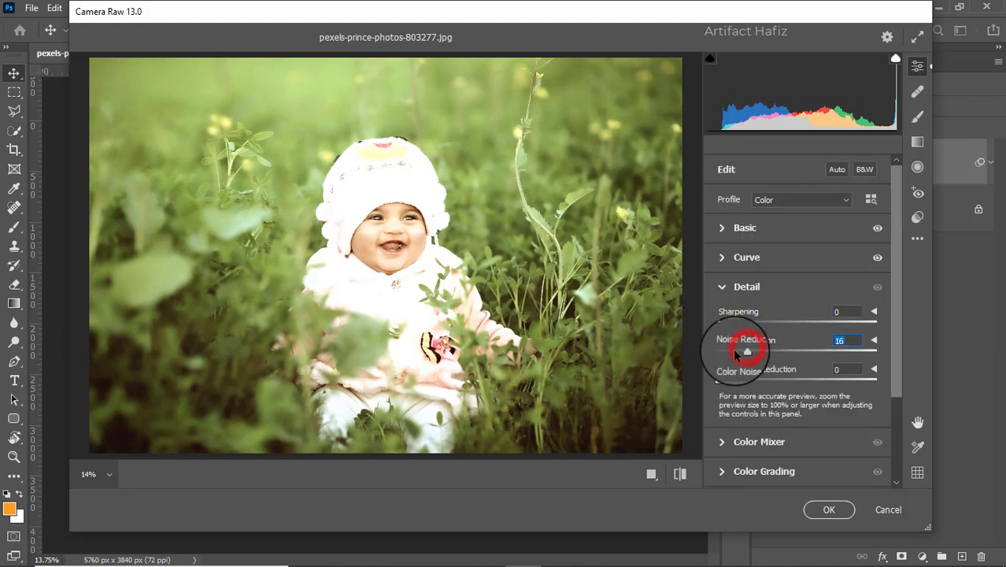
Set the Color Mixer saturation to Reds +12, Oranges +21, Yellows -23, Greens -9 and Aquas -9
scroll(731, 364, "down", 3)
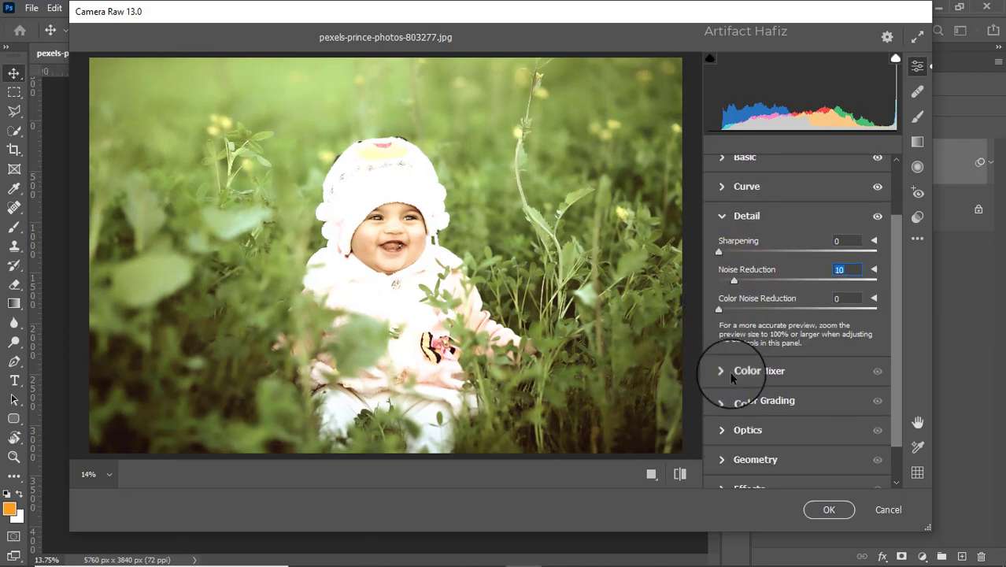
left_click(727, 367)
left_click(769, 251)
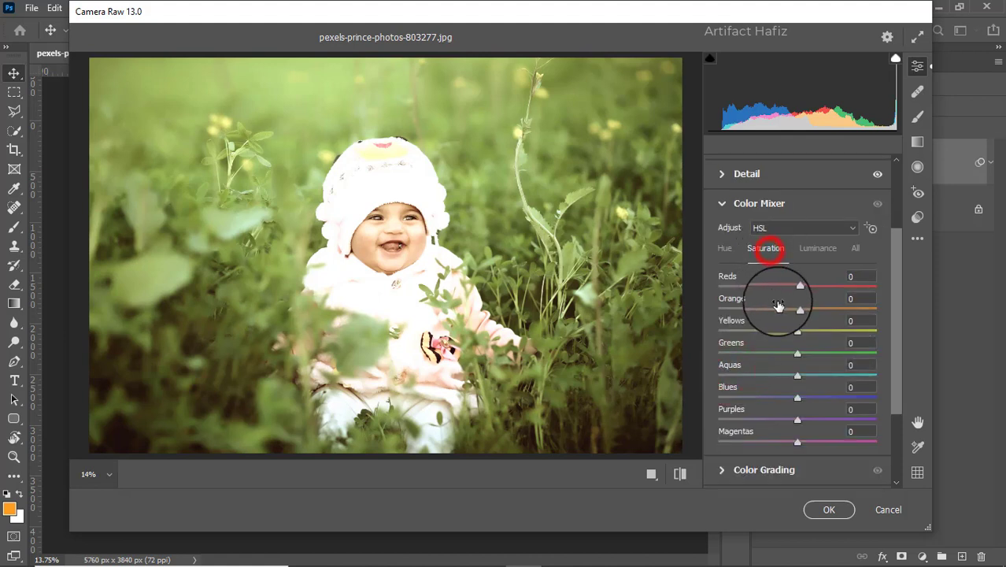
left_click_drag(796, 311, 740, 337)
left_click(800, 330)
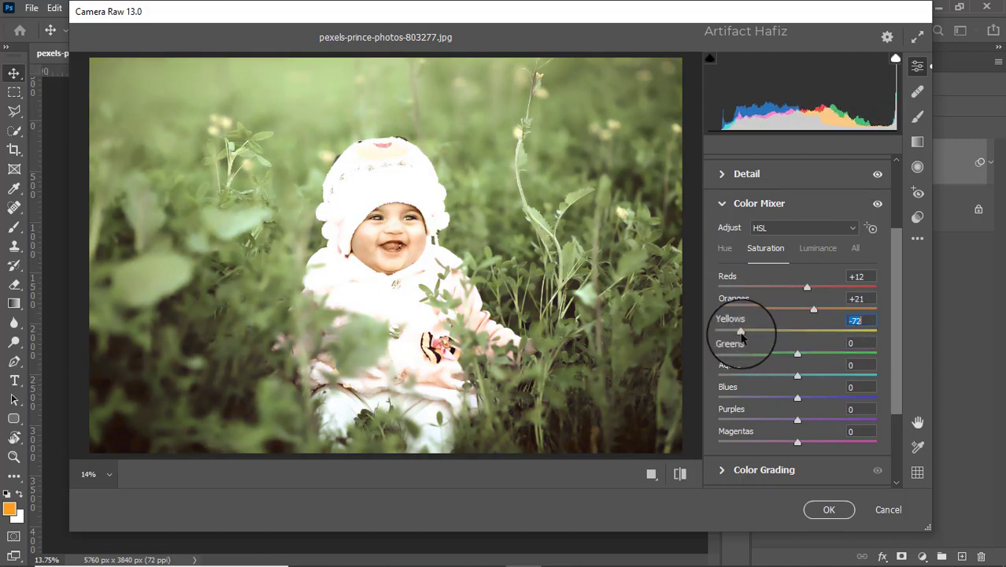
left_click_drag(799, 355, 788, 374)
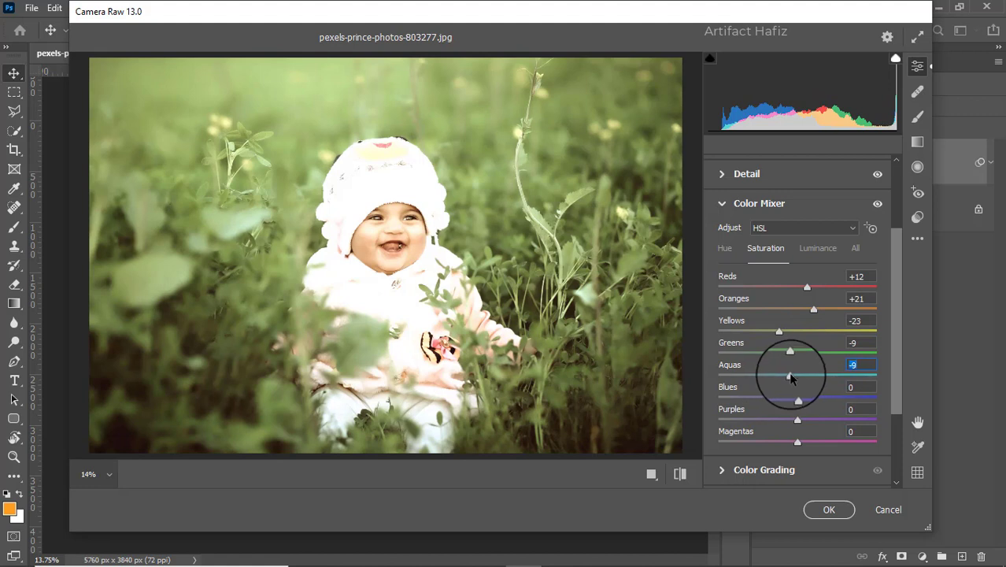
Set the Color Mixer luminance to Reds -15, Oranges -2, Yellows -22 and Greens -35, and the hue to Yellows +40 and Greens -23
left_click(811, 250)
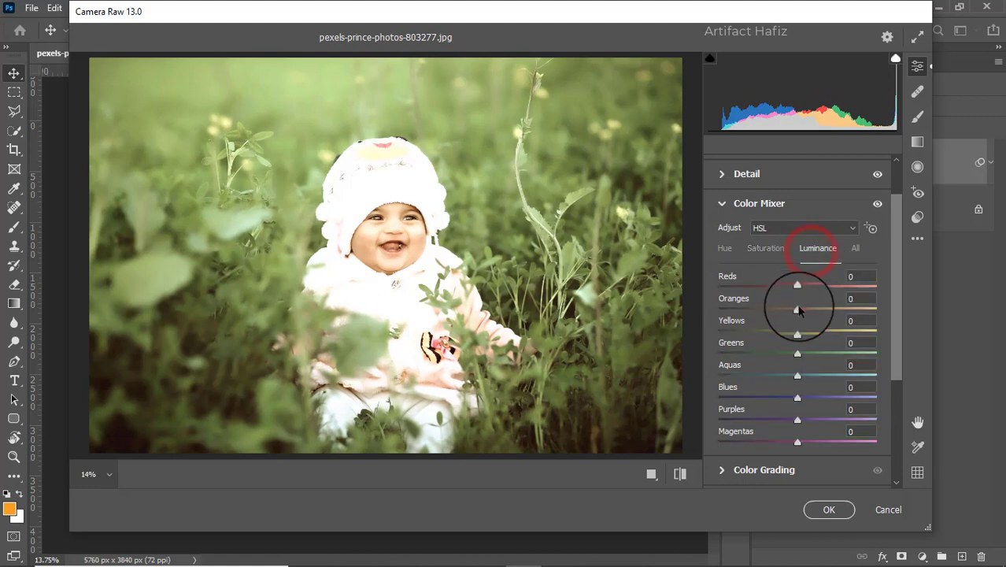
mouse_move(798, 310)
left_mouse_down()
mouse_move(745, 325)
mouse_move(807, 323)
left_mouse_up()
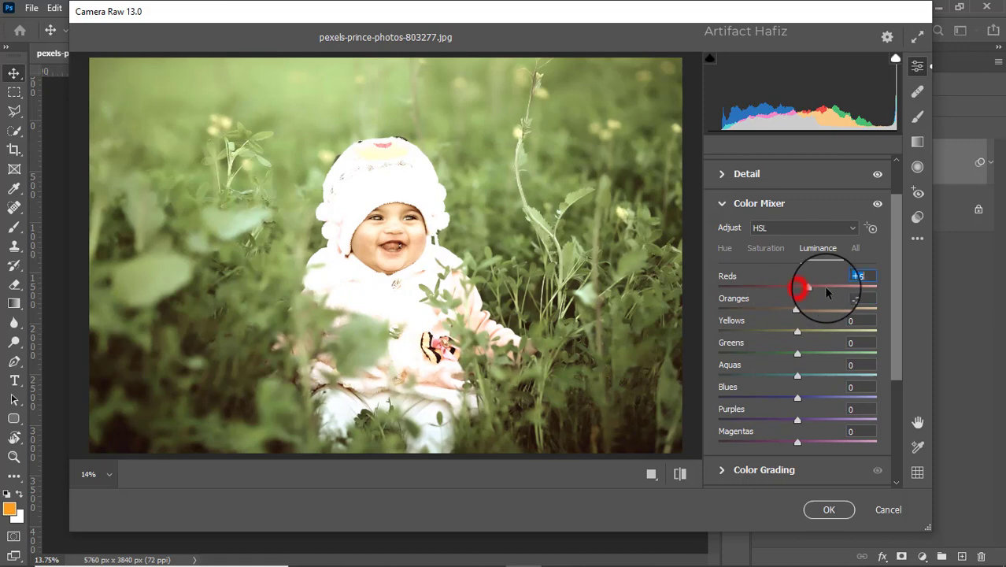
left_click_drag(826, 291, 781, 297)
left_click_drag(799, 335, 771, 355)
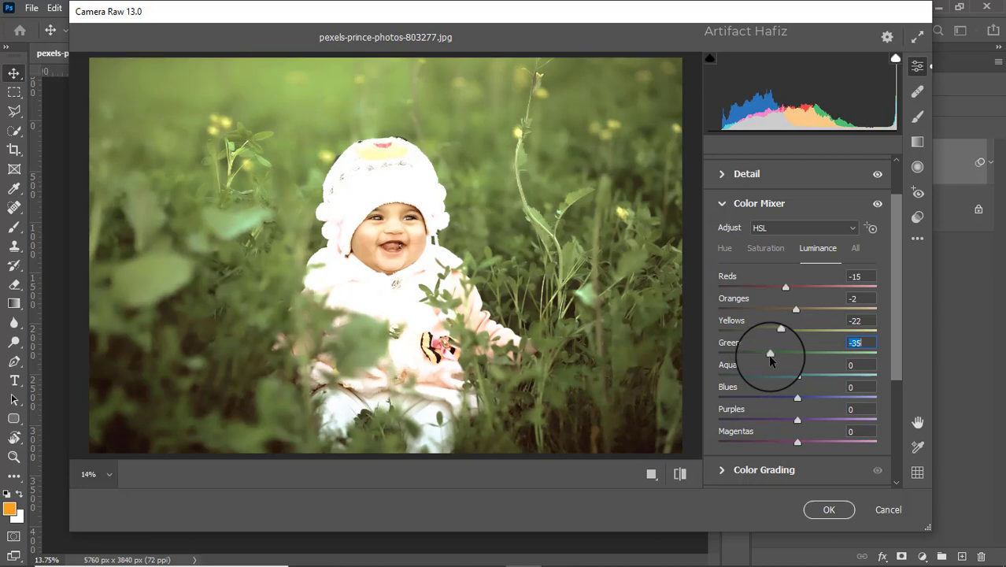
left_click(731, 251)
left_click_drag(798, 353, 830, 337)
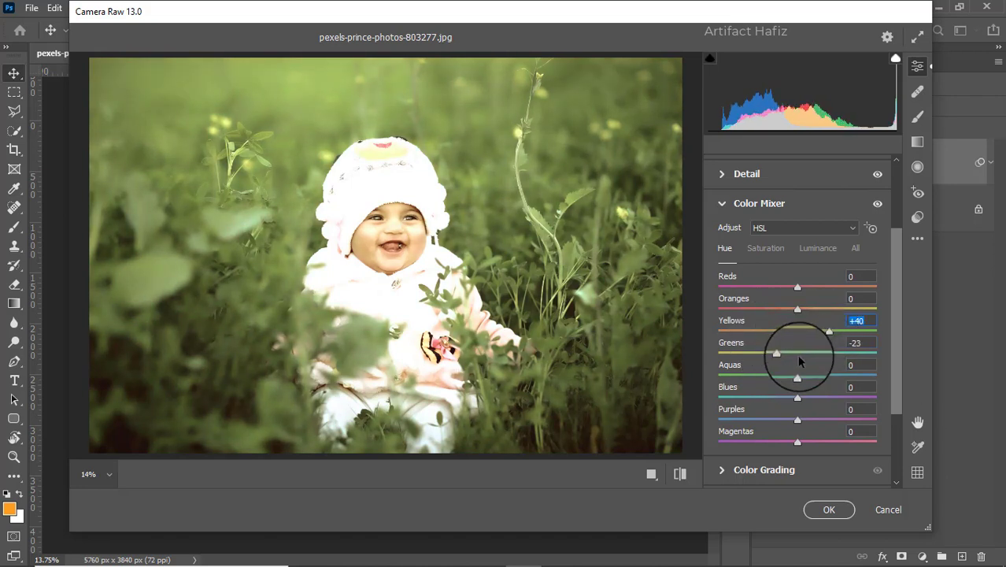
Use Color Grading to tint the midtones yellow, the shadows blue and the highlights yellow-orange
scroll(798, 358, "down", 4)
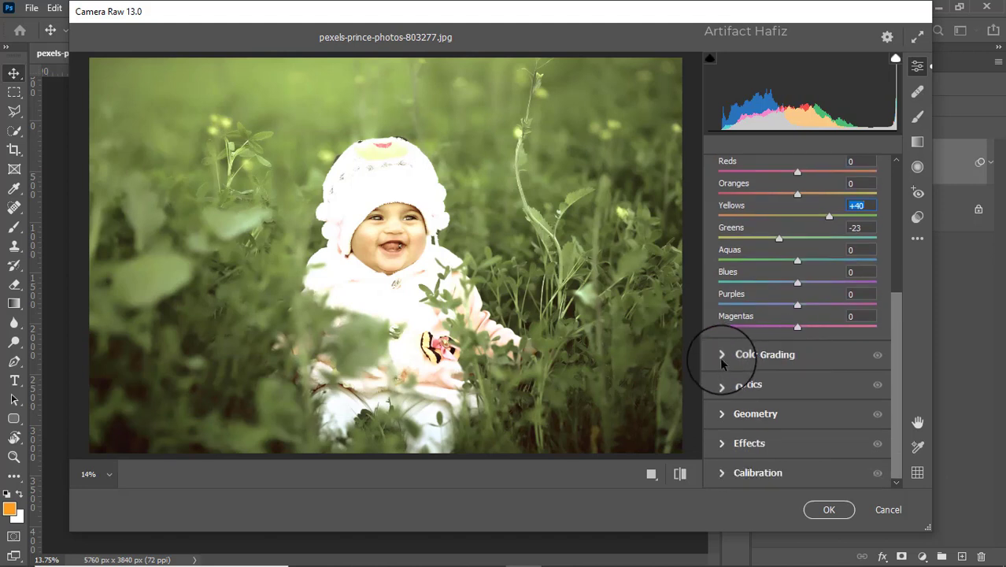
left_click(722, 357)
left_click_drag(798, 267, 803, 257)
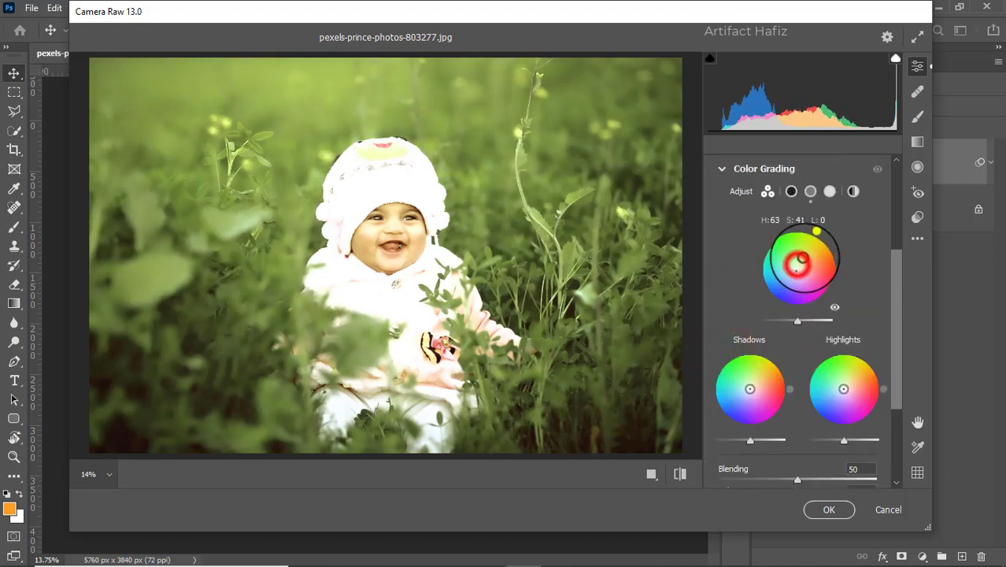
left_click_drag(750, 389, 745, 394)
left_click_drag(843, 389, 865, 349)
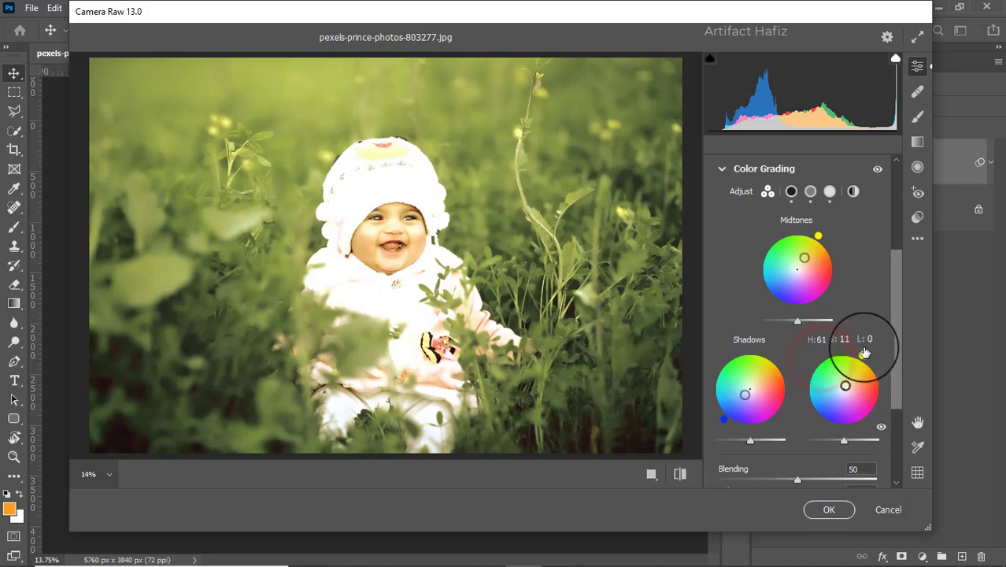
Shift the Color Grading midtones to hue 246, saturation 15, and the highlights to hue 9, saturation 11
mouse_move(818, 237)
left_mouse_down()
mouse_move(840, 315)
mouse_move(775, 340)
left_mouse_up()
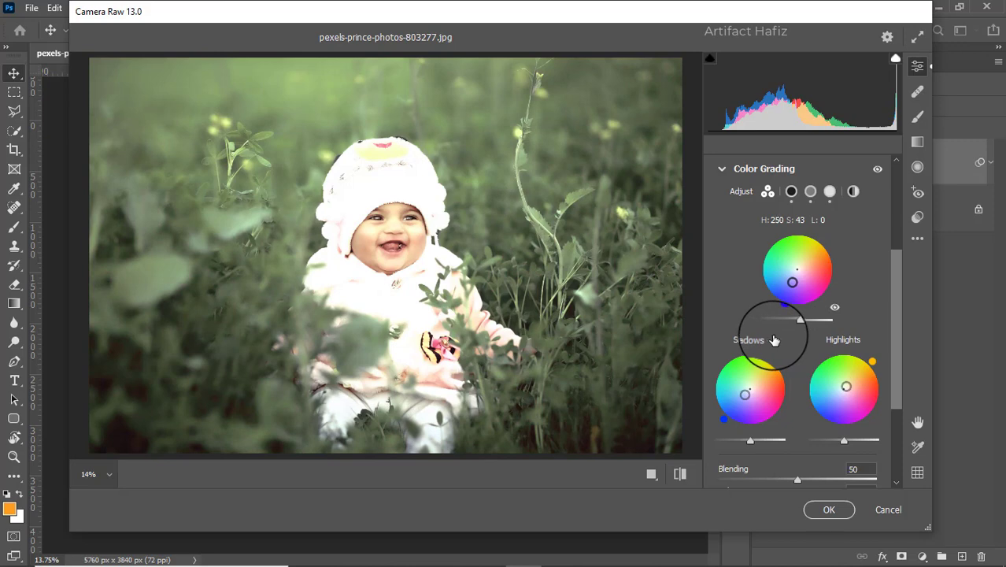
mouse_move(777, 339)
left_mouse_down()
mouse_move(803, 309)
mouse_move(801, 342)
mouse_move(753, 292)
mouse_move(823, 246)
mouse_move(880, 293)
mouse_move(873, 329)
mouse_move(761, 337)
mouse_move(777, 338)
mouse_move(786, 312)
mouse_move(807, 299)
left_mouse_up()
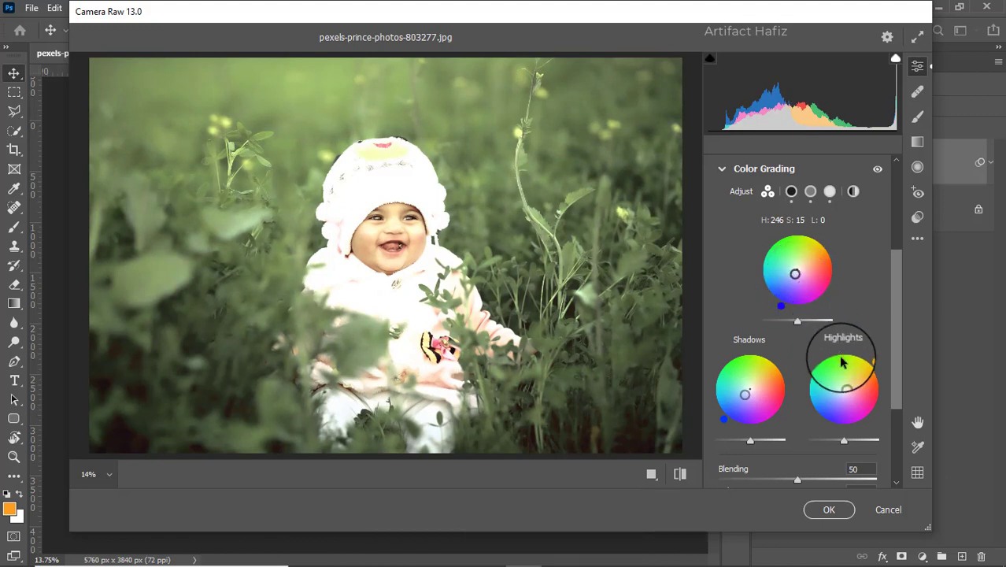
scroll(861, 358, "down", 1)
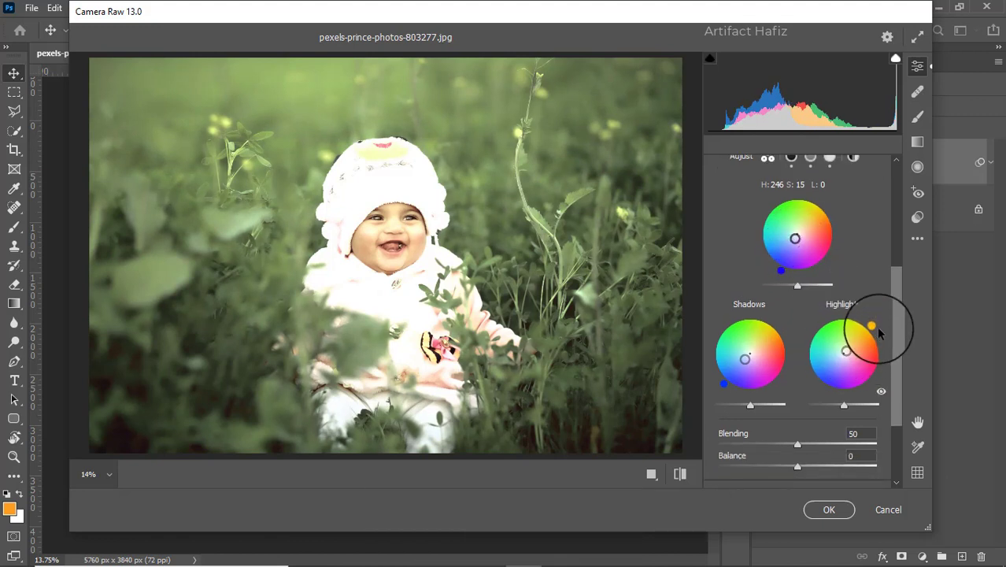
left_click_drag(871, 324, 921, 347)
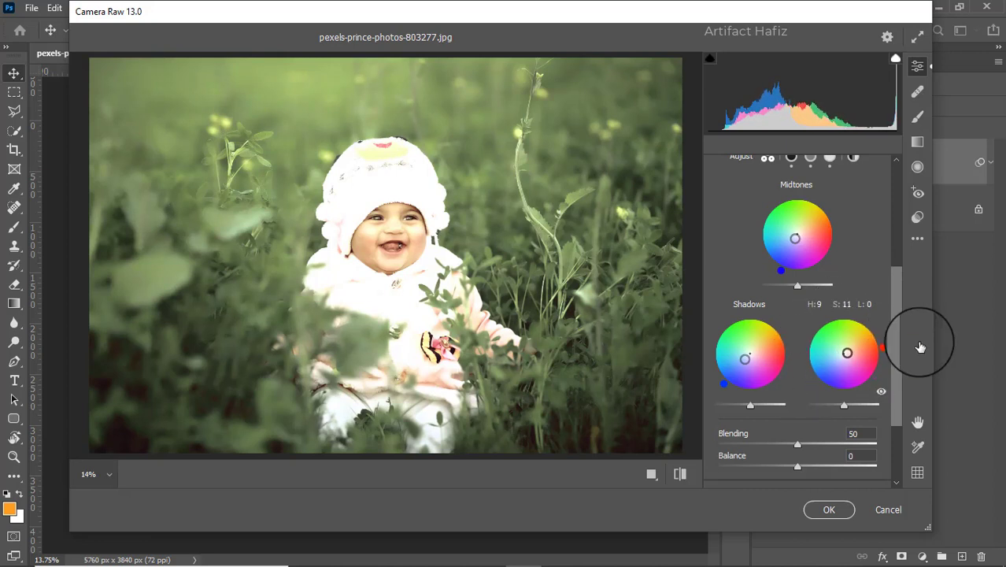
Set the Color Grading Blending to 29 and Balance to +14
scroll(811, 339, "down", 3)
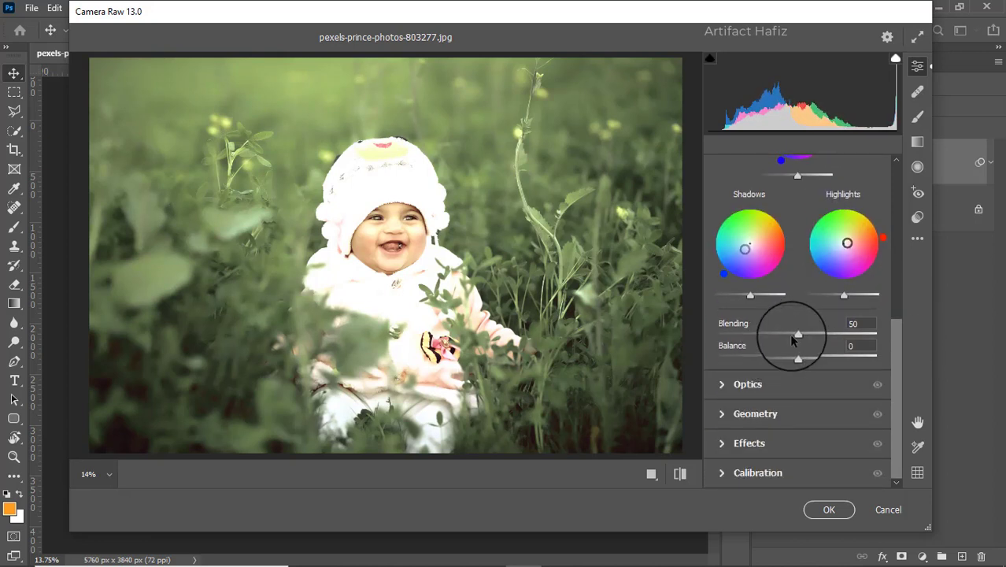
left_click_drag(851, 339, 740, 337)
left_click(767, 336)
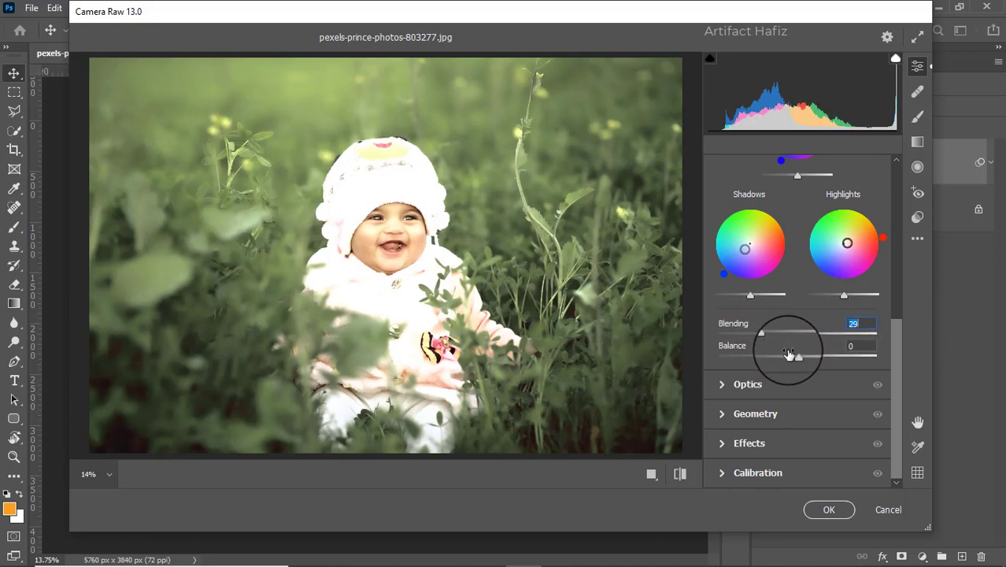
mouse_move(826, 362)
left_mouse_down()
mouse_move(777, 359)
mouse_move(814, 363)
left_mouse_up()
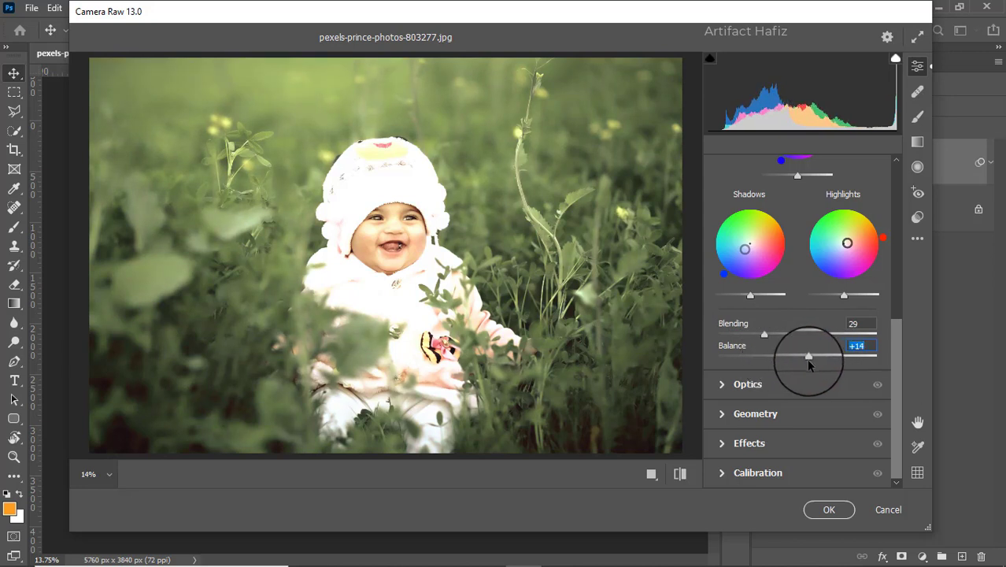
Add a Vignetting effect of -27 with Midpoint 0, Roundness +100 and Feather 100
left_click(724, 444)
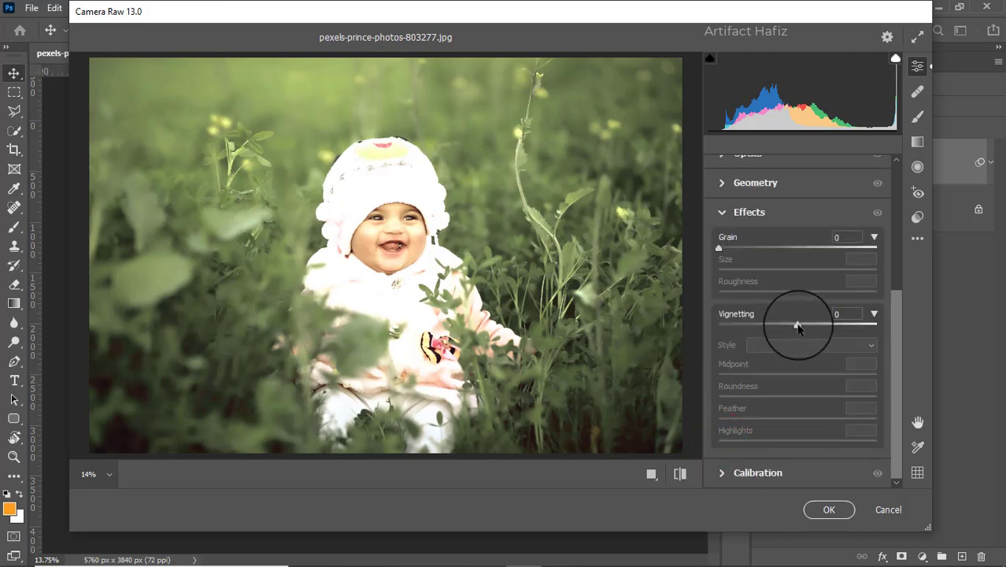
left_click_drag(797, 325, 776, 324)
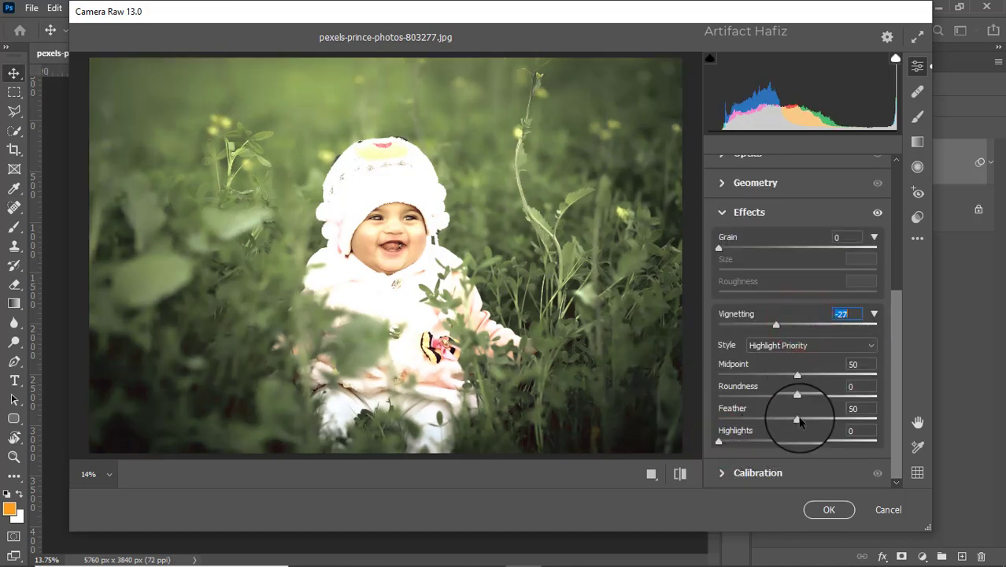
left_click_drag(799, 421, 892, 416)
left_click_drag(797, 375, 667, 380)
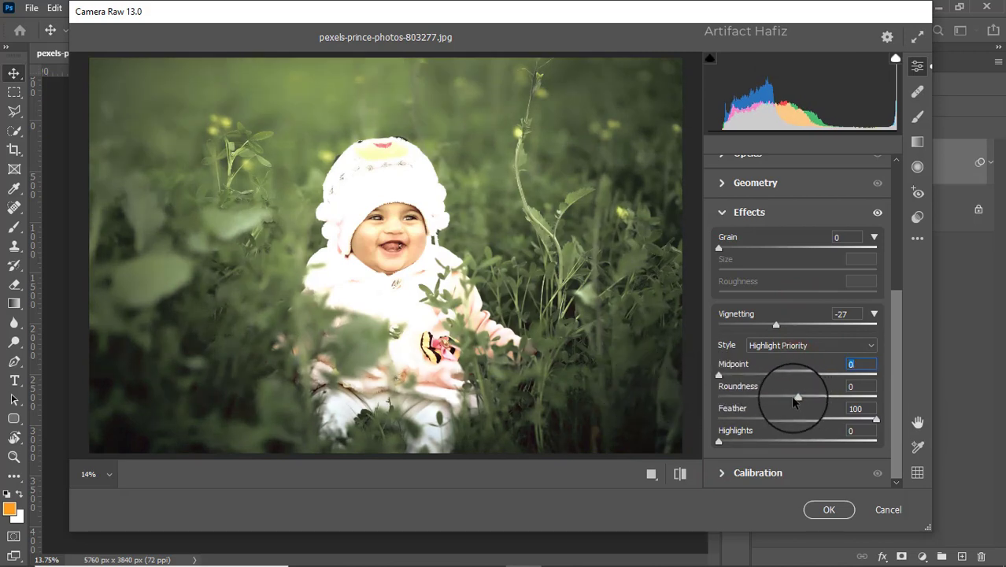
left_click_drag(796, 400, 877, 400)
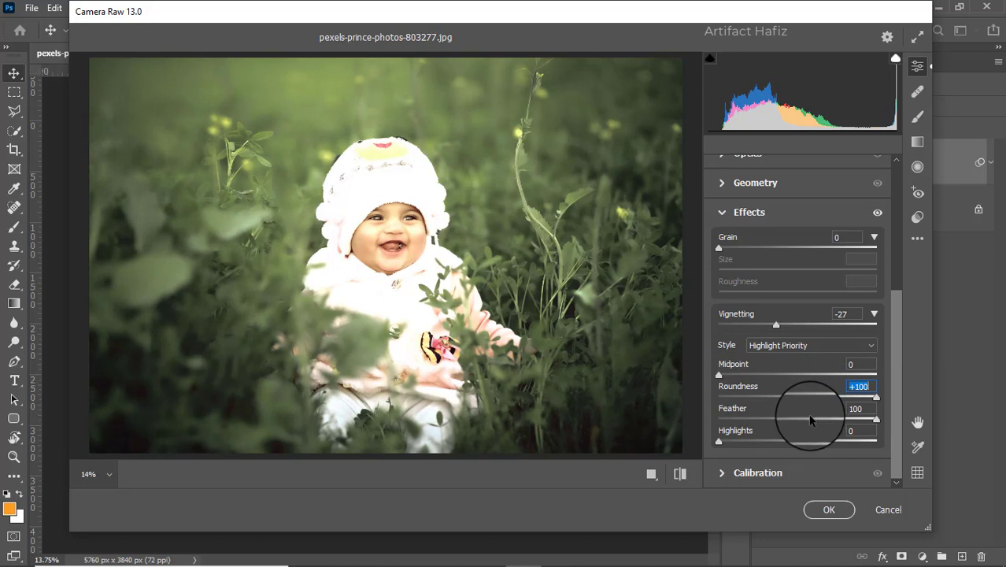
Set the Calibration saturation to Red Primary -7, Green Primary +5 and Blue Primary +8, apply the filter and compare before and after
left_click(720, 473)
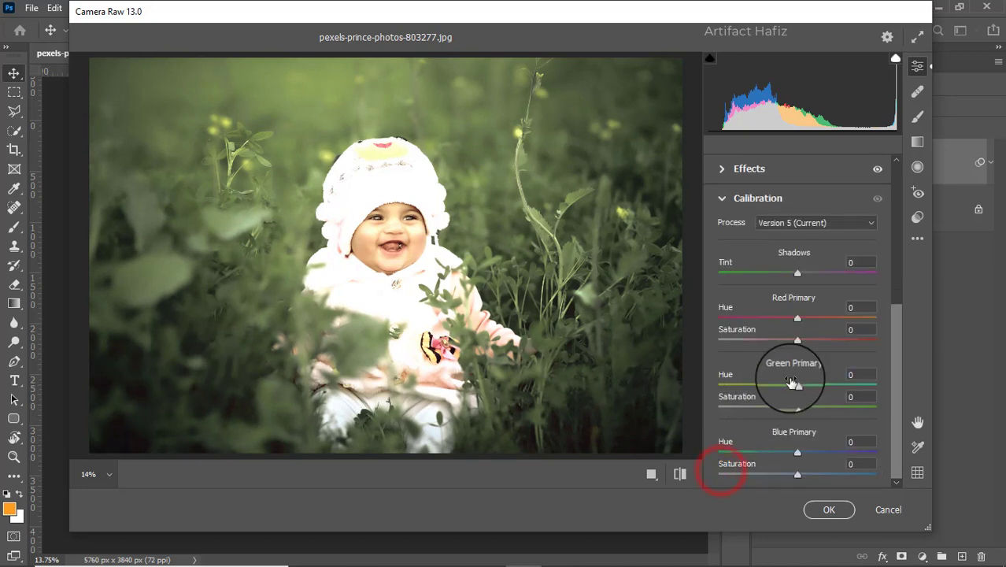
left_click_drag(797, 342, 793, 343)
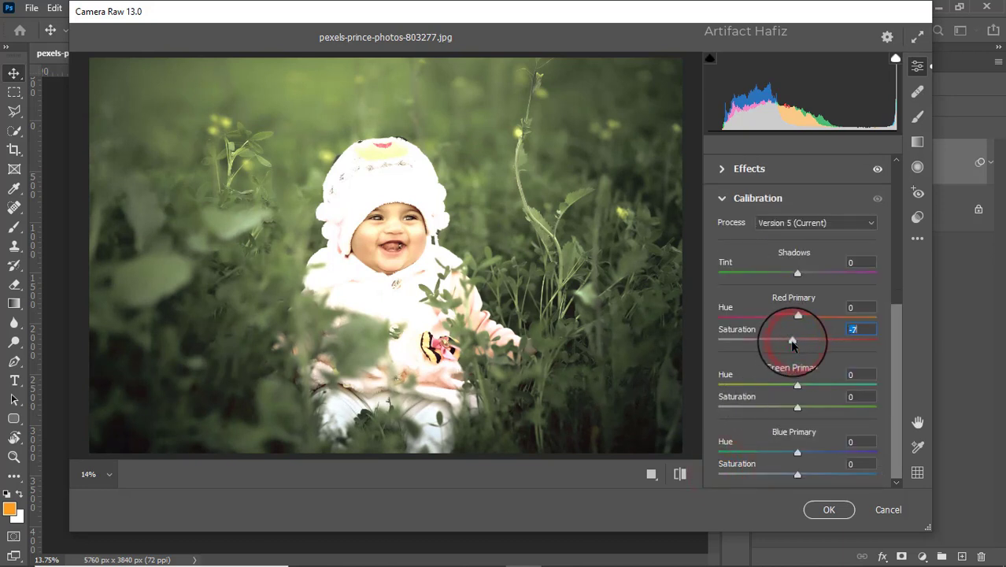
left_click_drag(797, 407, 805, 412)
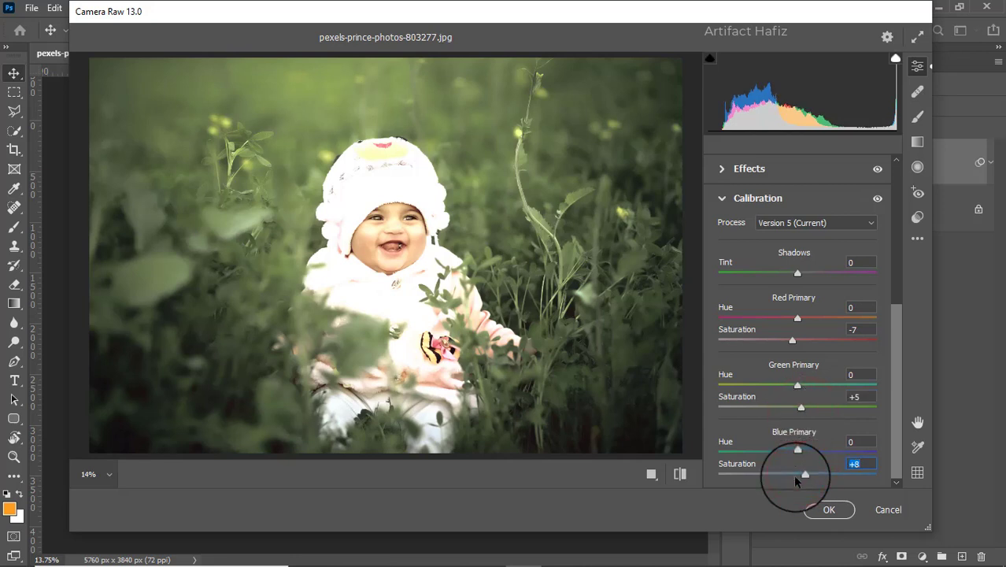
left_click(829, 510)
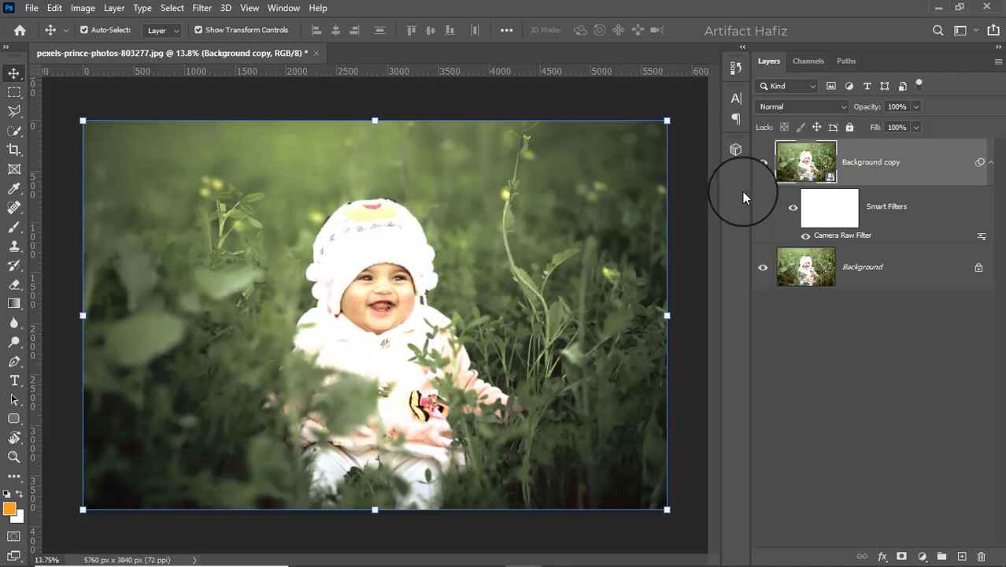
left_click(763, 162)
left_click(763, 162)
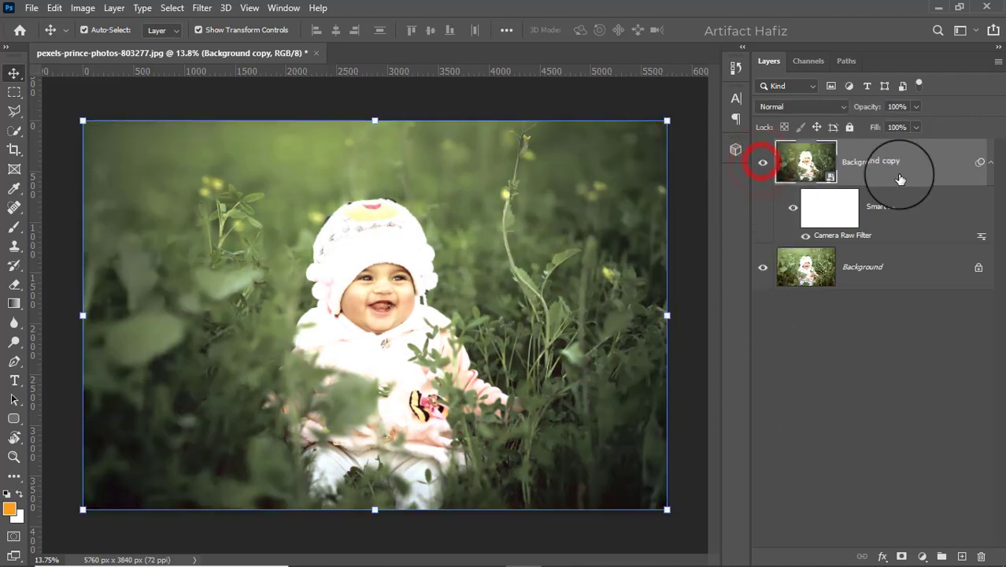
Stamp all visible layers into a new layer on top and convert it for smart filters
key("ctrl+alt+shift+e")
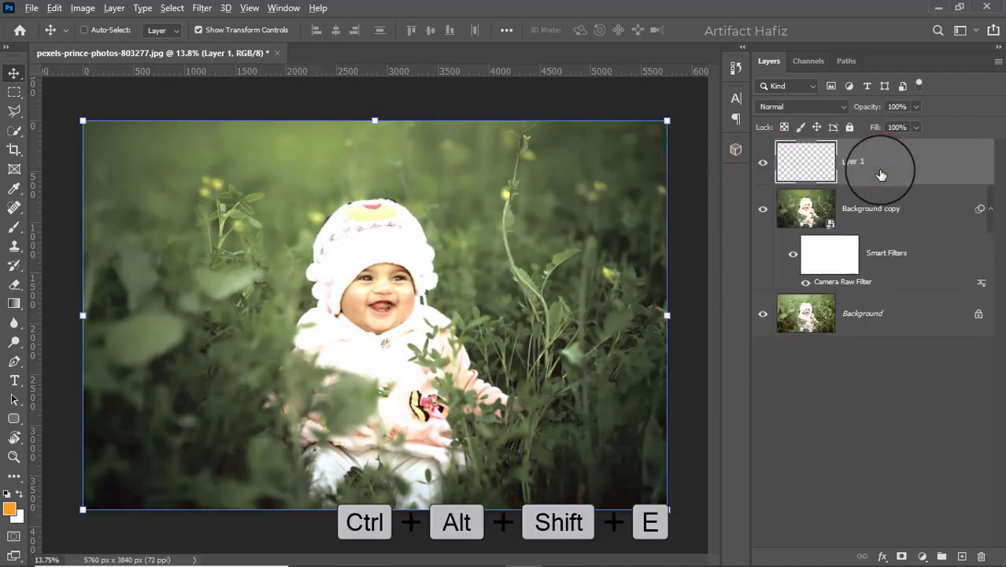
left_click(203, 7)
left_click(220, 43)
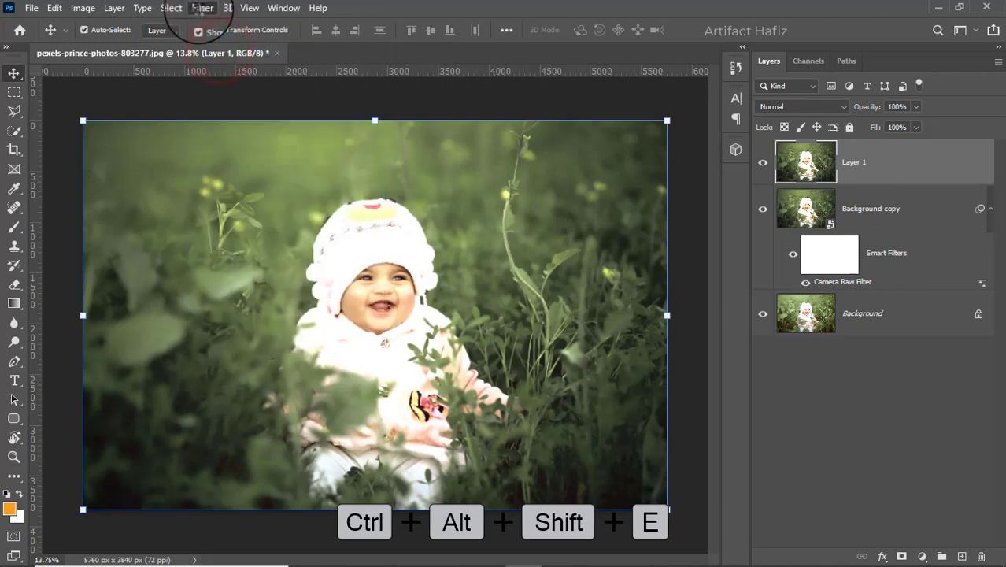
Apply the Camera Raw Filter to the merged layer with Highlights -100 and Exposure -0.45
left_click(202, 8)
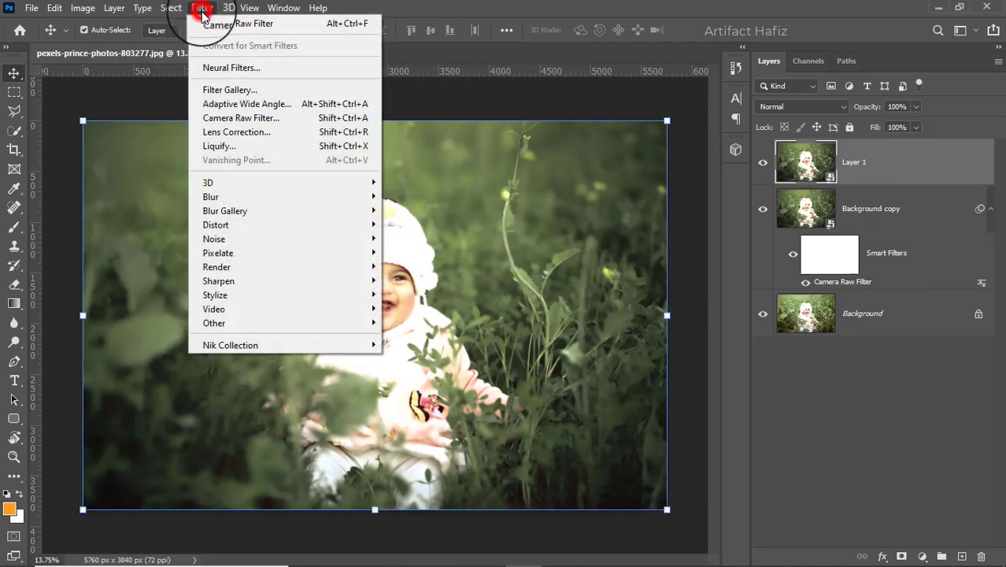
left_click(245, 117)
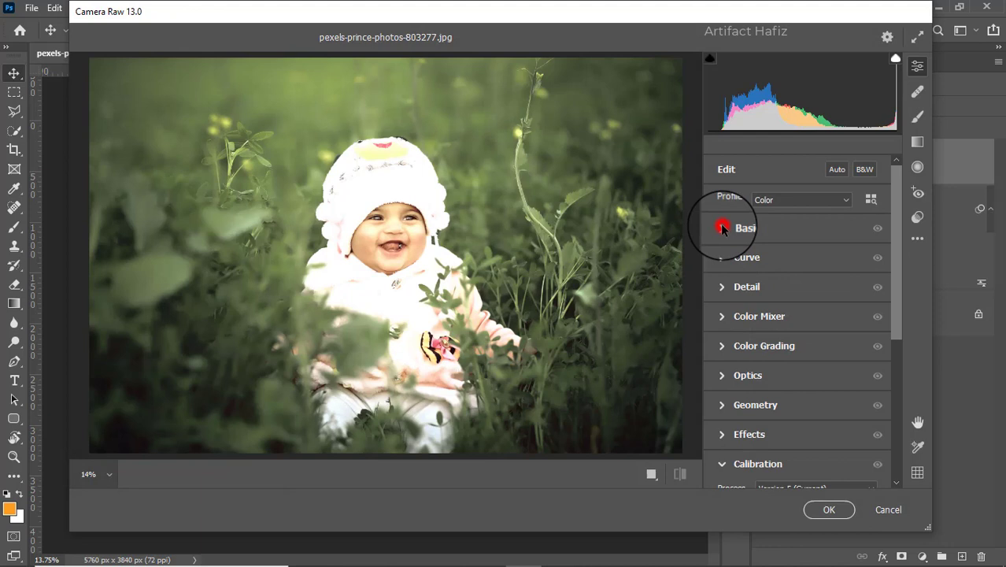
left_click(722, 228)
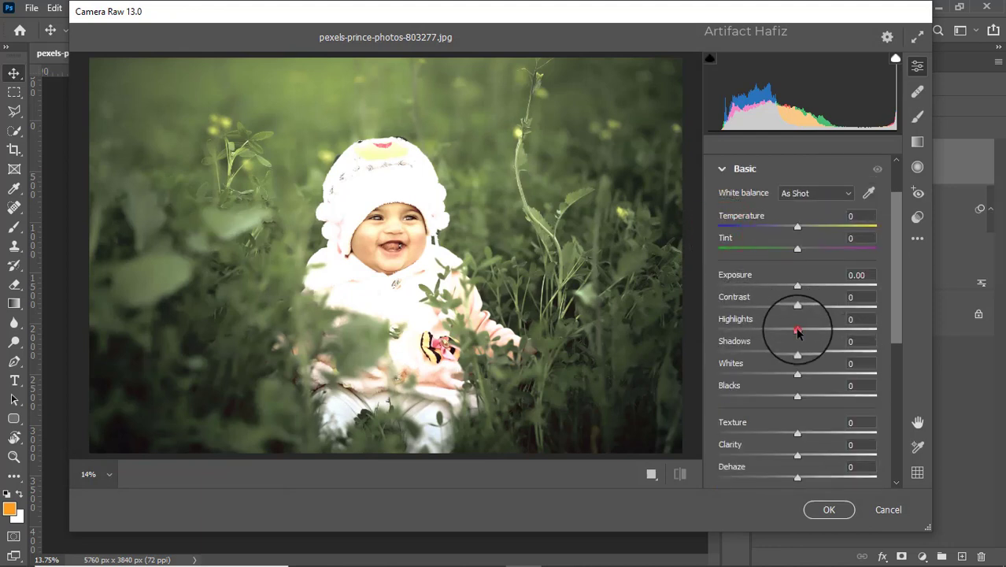
left_click_drag(797, 331, 663, 333)
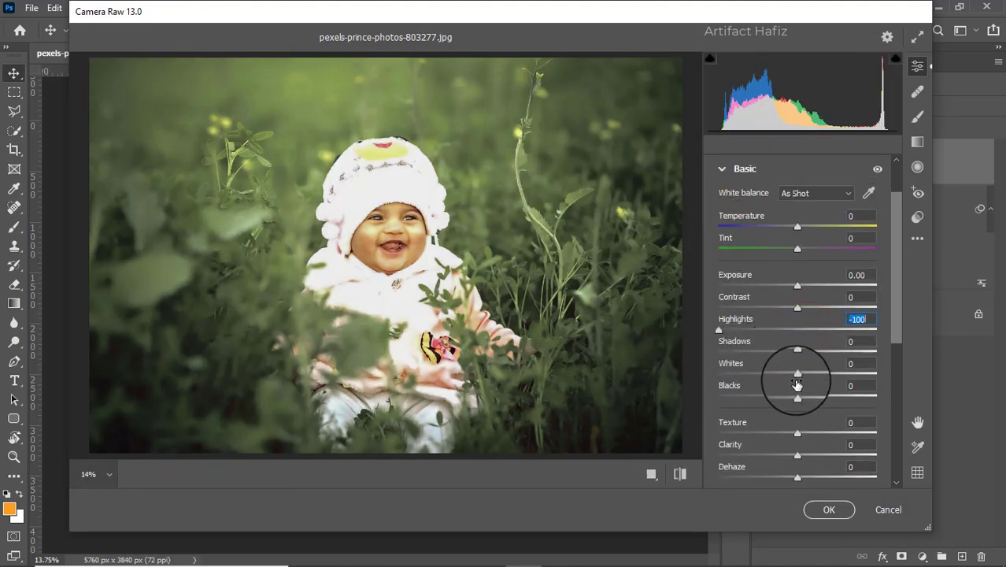
mouse_move(798, 376)
left_mouse_down()
mouse_move(685, 371)
mouse_move(813, 379)
mouse_move(798, 381)
left_mouse_up()
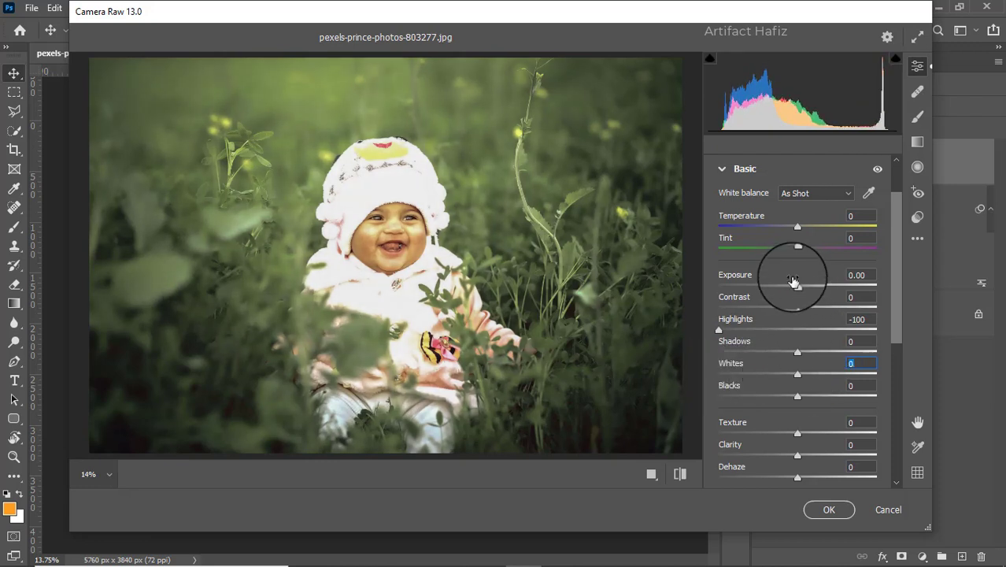
mouse_move(798, 287)
left_mouse_down()
mouse_move(776, 291)
mouse_move(792, 292)
left_mouse_up()
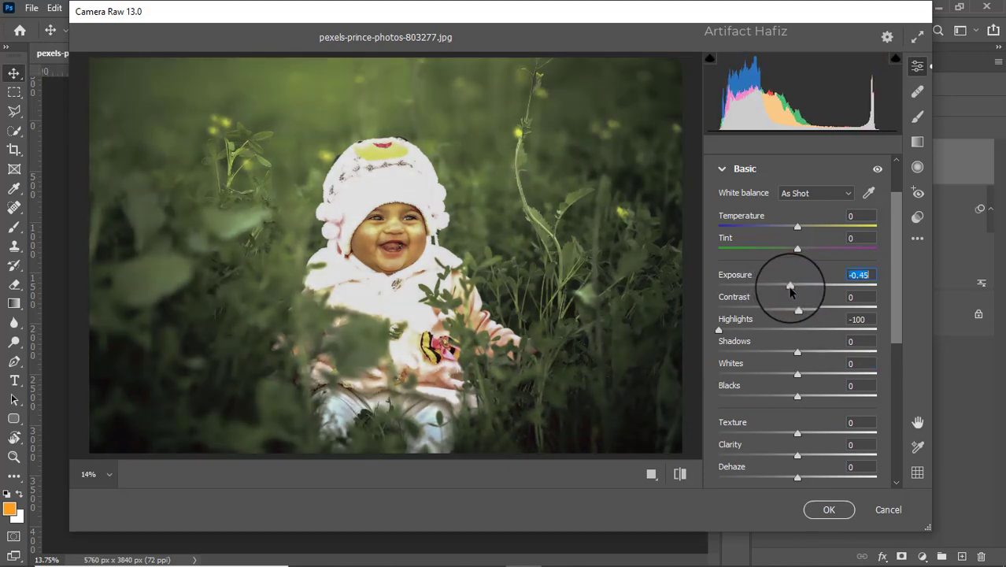
left_click(824, 508)
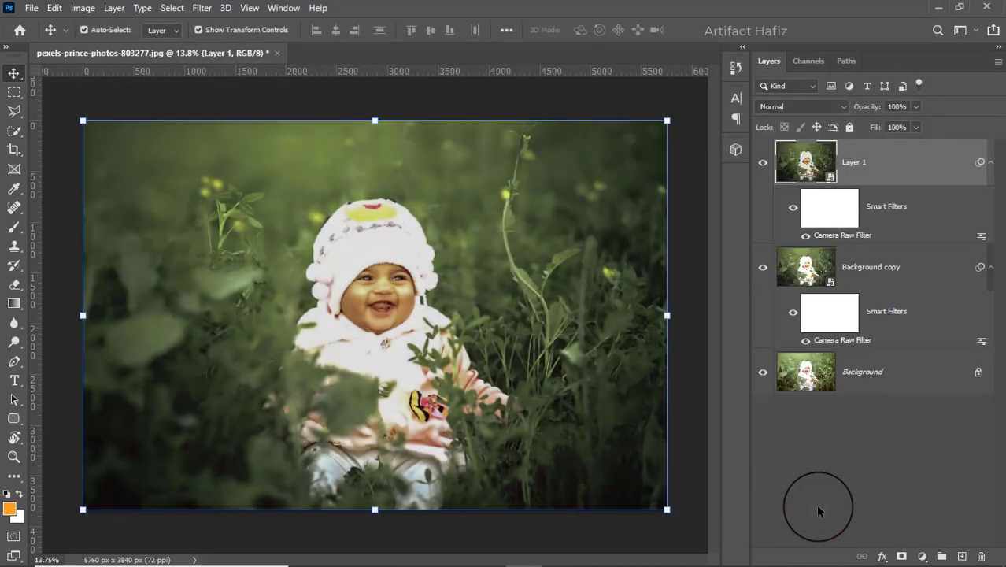
Add a layer mask to Layer 1 and invert it to black
left_click(902, 556)
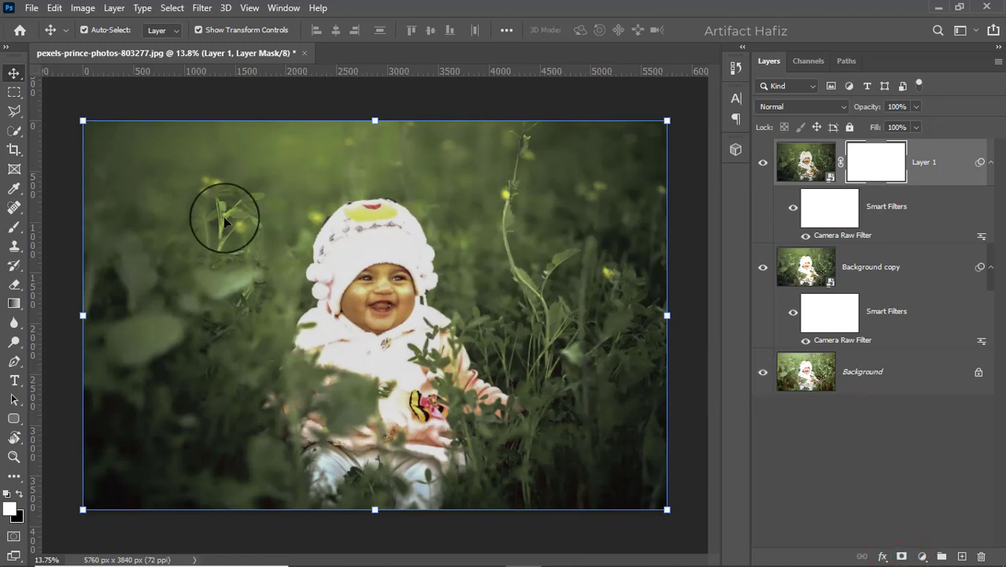
left_click(83, 8)
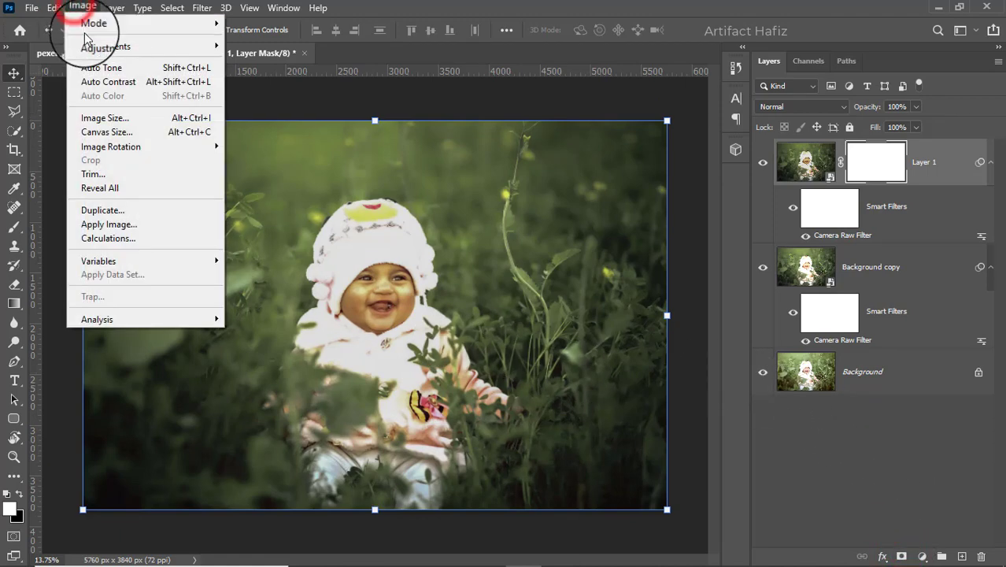
mouse_move(181, 45)
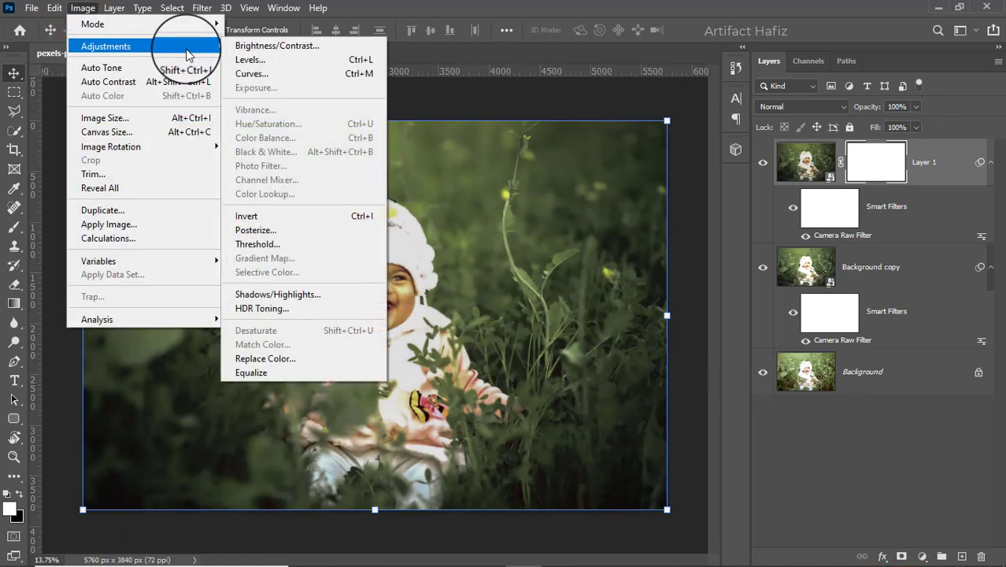
left_click(264, 221)
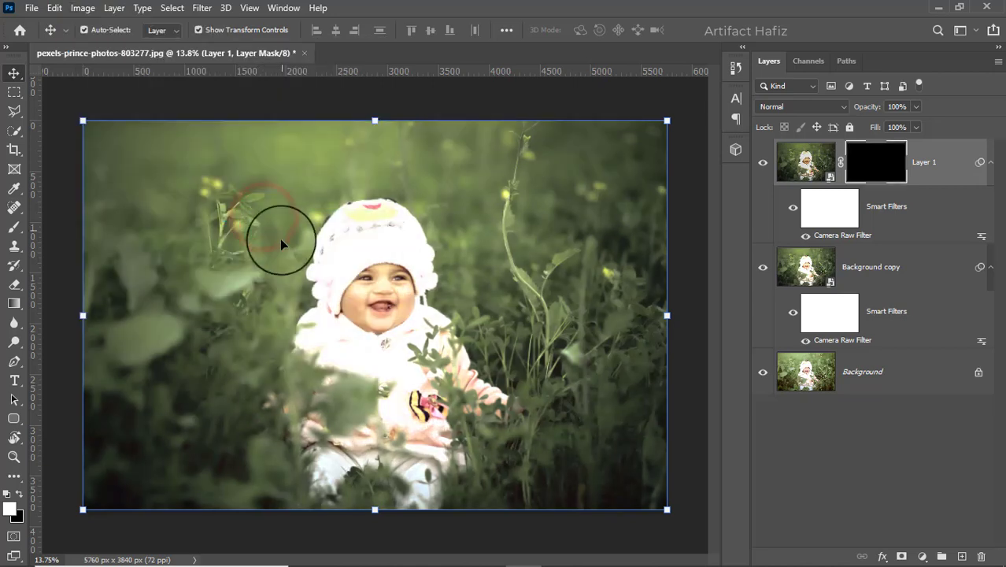
Paint white over the baby's hat on the Layer 1 mask with a Soft Round brush at 100% opacity
left_click(14, 226)
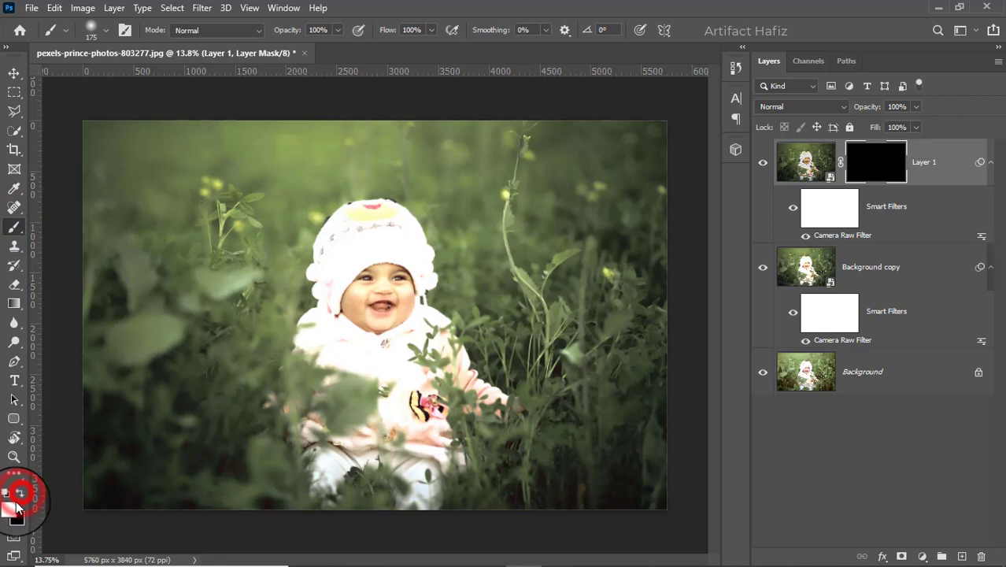
left_click(106, 31)
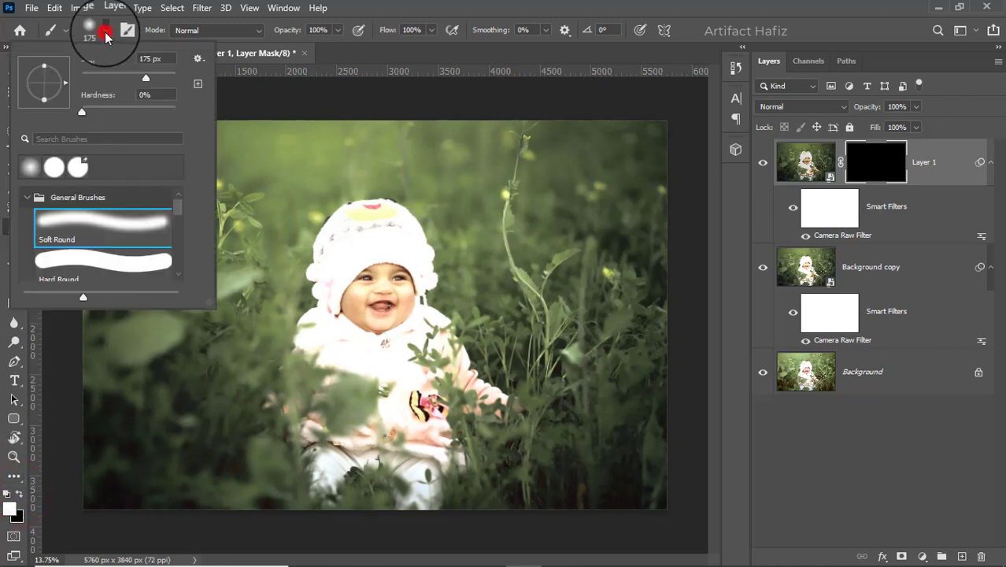
left_click(90, 227)
left_click(337, 30)
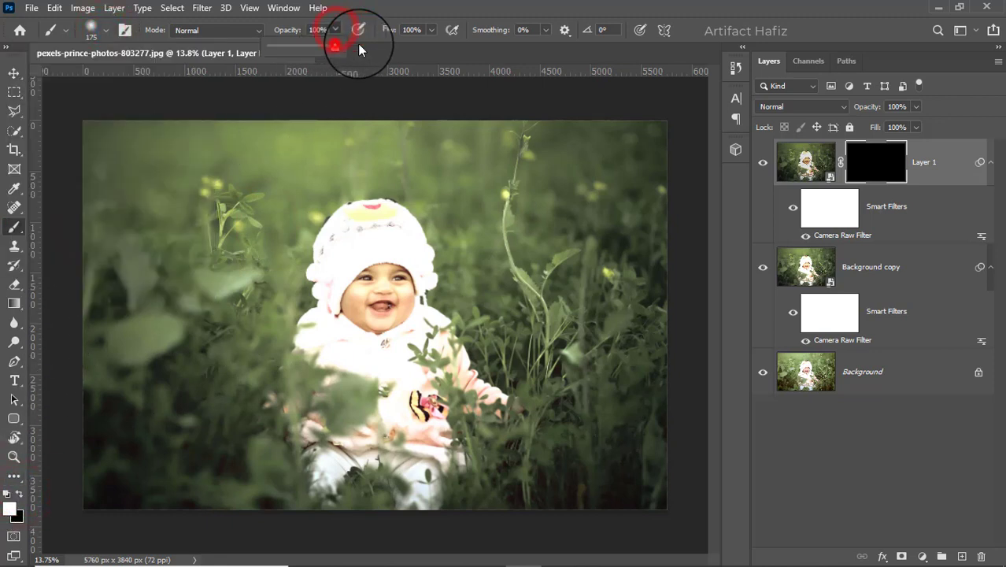
left_click(407, 7)
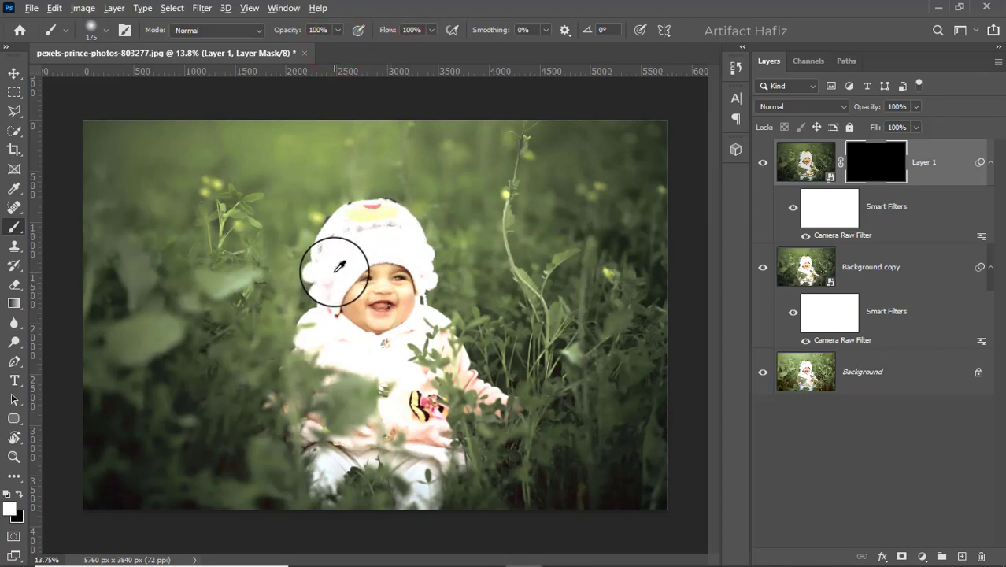
scroll(340, 266, "up", 2)
key("bracketright")
key("bracketright")
mouse_move(336, 242)
left_mouse_down()
mouse_move(352, 216)
mouse_move(410, 214)
mouse_move(387, 195)
mouse_move(322, 213)
mouse_move(398, 186)
mouse_move(377, 174)
mouse_move(363, 180)
mouse_move(418, 191)
mouse_move(436, 223)
left_mouse_up()
key("bracketleft")
key("bracketleft")
key("bracketleft")
mouse_move(384, 163)
left_mouse_down()
mouse_move(447, 186)
mouse_move(477, 271)
mouse_move(470, 251)
mouse_move(479, 236)
mouse_move(459, 237)
mouse_move(448, 187)
mouse_move(390, 160)
mouse_move(330, 179)
mouse_move(311, 202)
mouse_move(298, 278)
mouse_move(292, 271)
mouse_move(306, 308)
mouse_move(315, 282)
mouse_move(315, 316)
mouse_move(341, 246)
mouse_move(338, 285)
mouse_move(326, 250)
mouse_move(320, 281)
mouse_move(342, 227)
mouse_move(370, 231)
mouse_move(338, 220)
mouse_move(384, 205)
mouse_move(343, 205)
mouse_move(399, 232)
mouse_move(357, 247)
mouse_move(472, 290)
mouse_move(477, 275)
mouse_move(484, 281)
mouse_move(428, 241)
mouse_move(364, 252)
left_mouse_up()
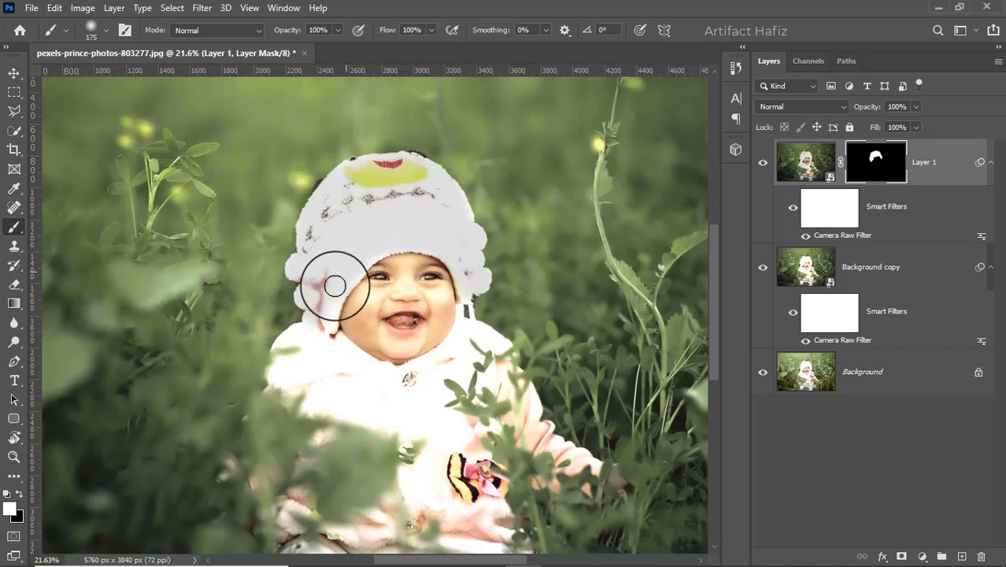
Enlarge the brush to 600 px and paint white over the baby's jacket on the Layer 1 mask
key("bracketright")
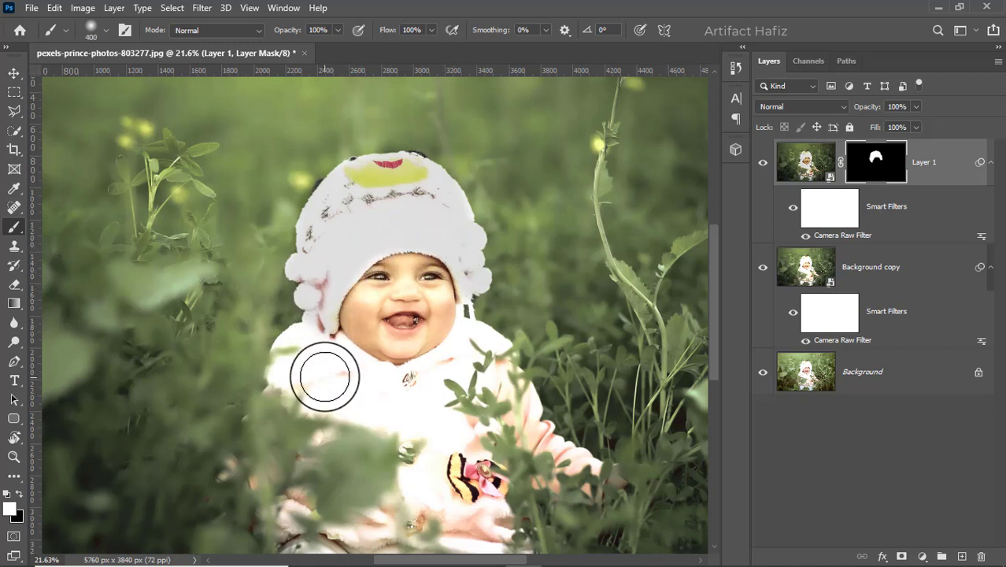
key("bracketright")
key("bracketright")
mouse_move(312, 365)
left_mouse_down()
mouse_move(404, 422)
mouse_move(474, 400)
mouse_move(483, 354)
mouse_move(449, 463)
mouse_move(480, 521)
mouse_move(359, 526)
mouse_move(326, 364)
mouse_move(296, 355)
left_mouse_up()
left_click(481, 380)
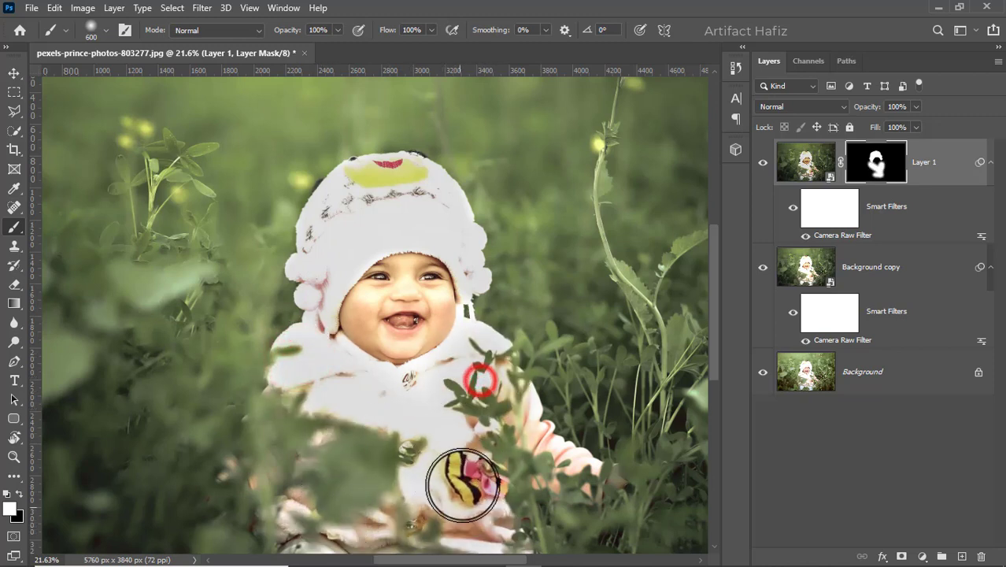
Compare the image with and without Layer 1, and reduce the layer's opacity to 37%
left_click(763, 163)
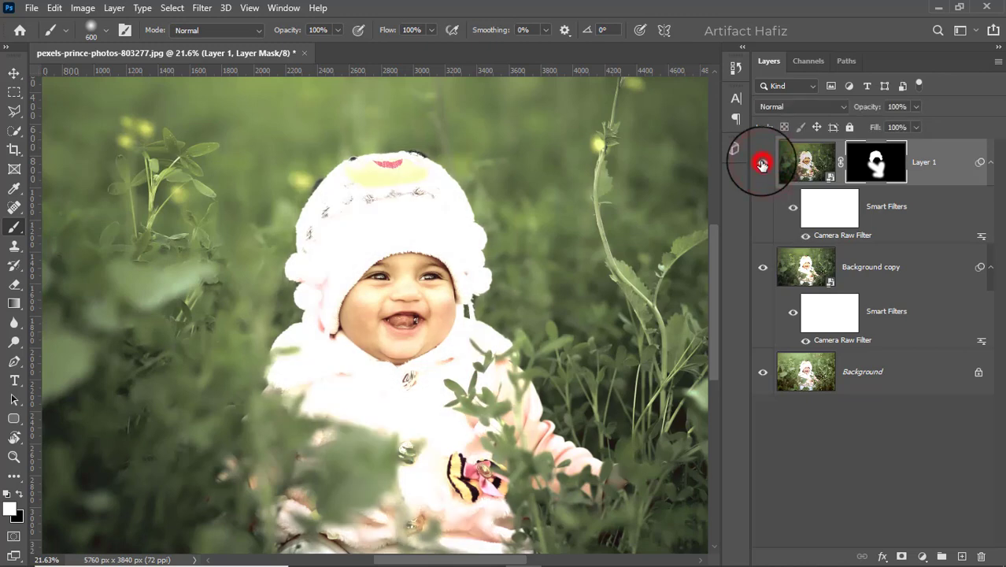
left_click(762, 164)
left_click(962, 162)
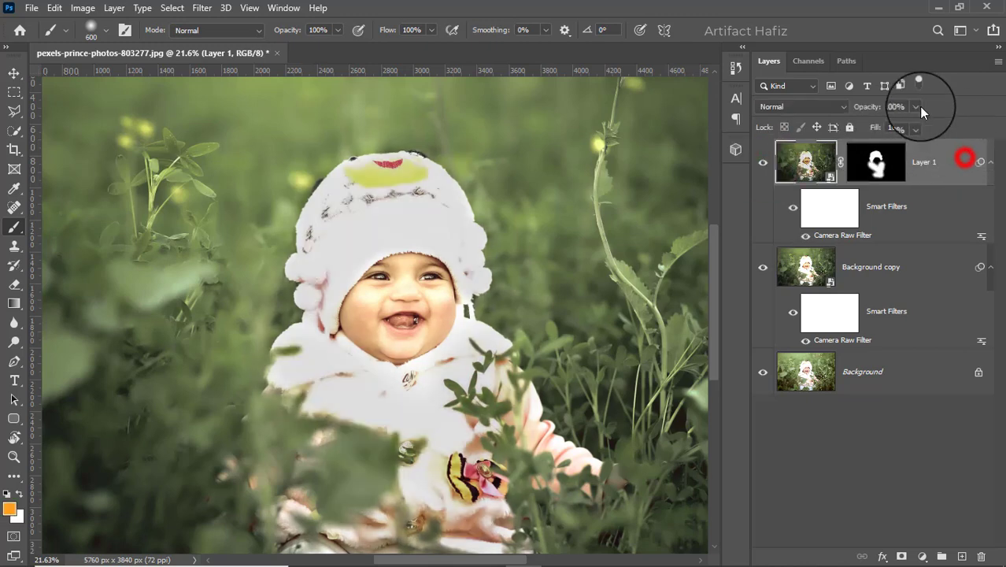
left_click(918, 107)
left_click_drag(892, 124, 873, 129)
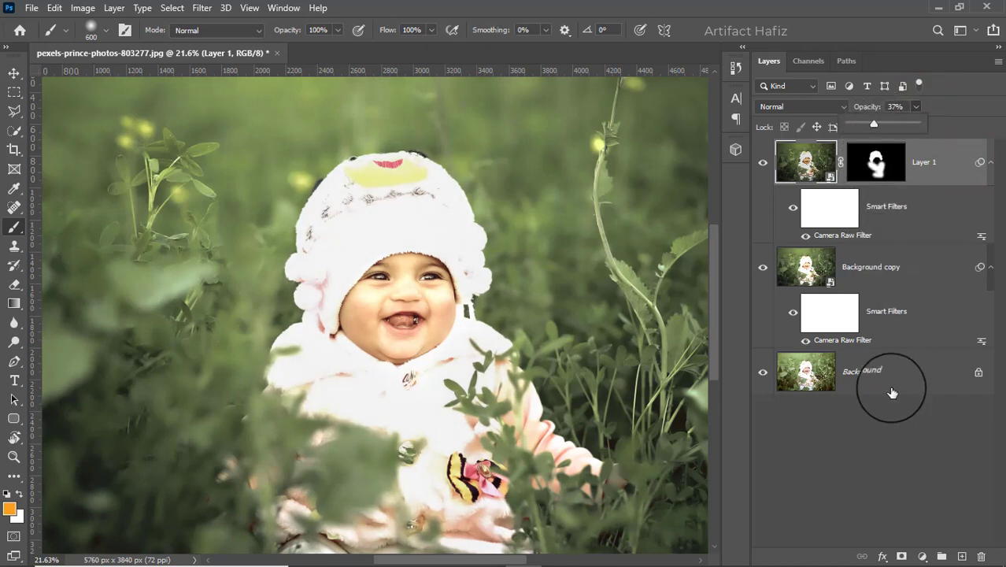
Add a Levels adjustment layer above Layer 1 with the black input at 9 and the midtone input at 0.91
left_click(923, 554)
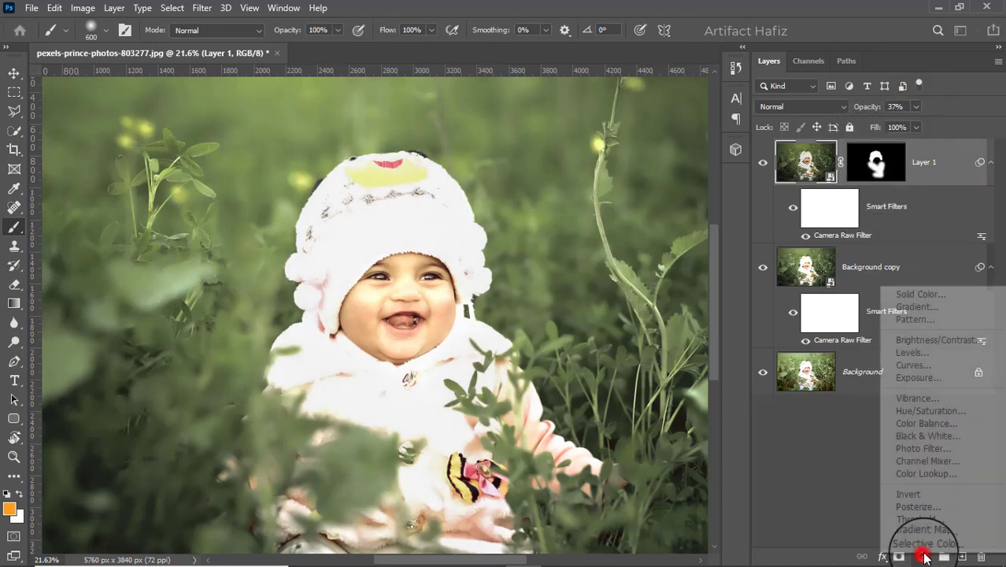
left_click(914, 354)
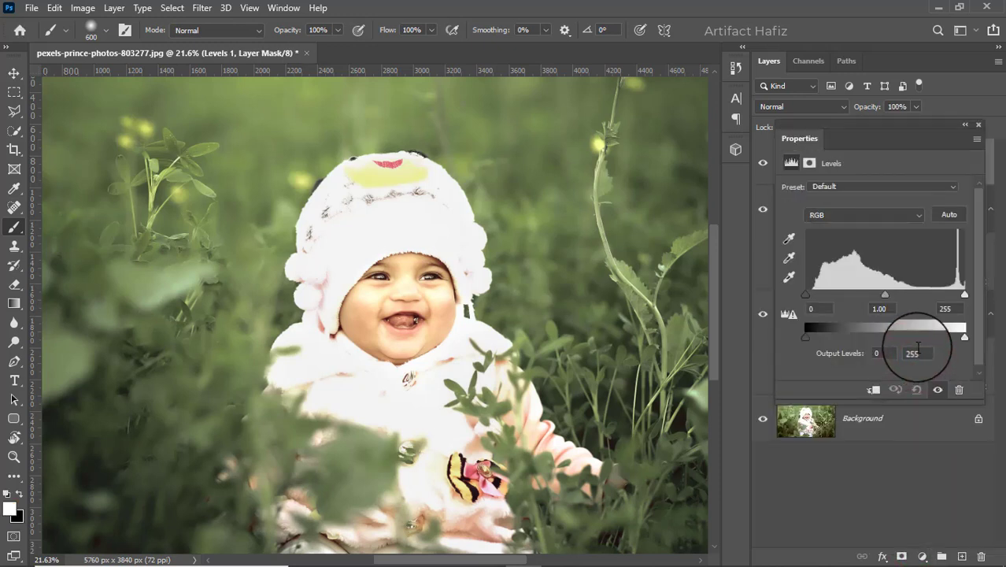
left_click_drag(807, 297, 815, 295)
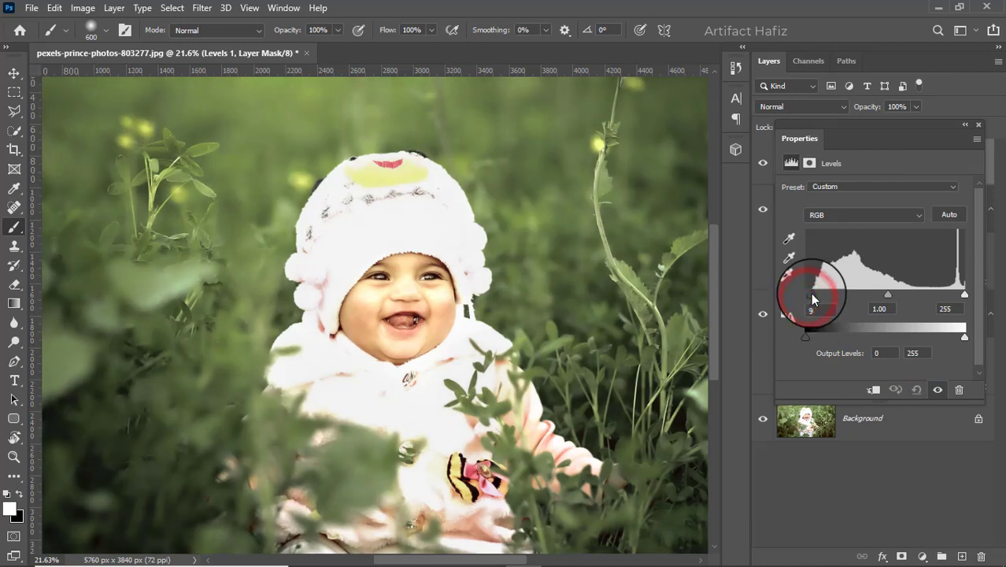
left_click_drag(886, 297, 895, 304)
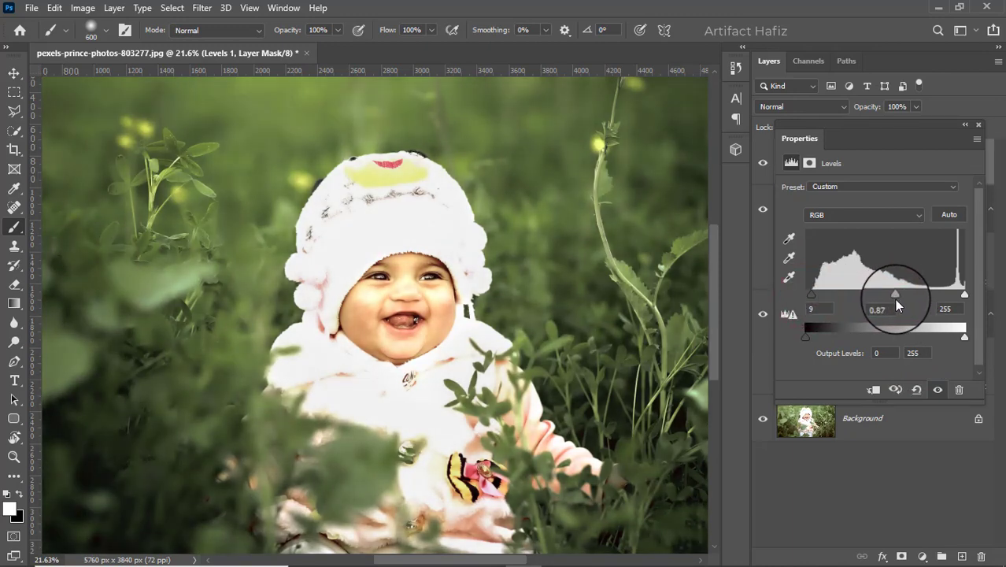
left_click(979, 127)
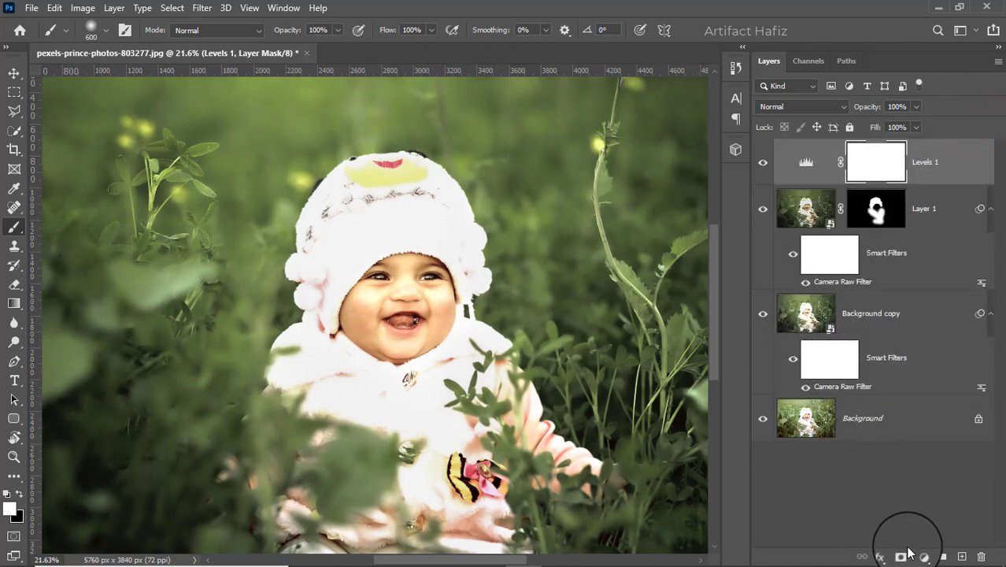
Add a Color Lookup adjustment layer using the Soft_Warming.look 3DLUT and reduce its opacity to 40%
left_click(921, 556)
left_click(922, 474)
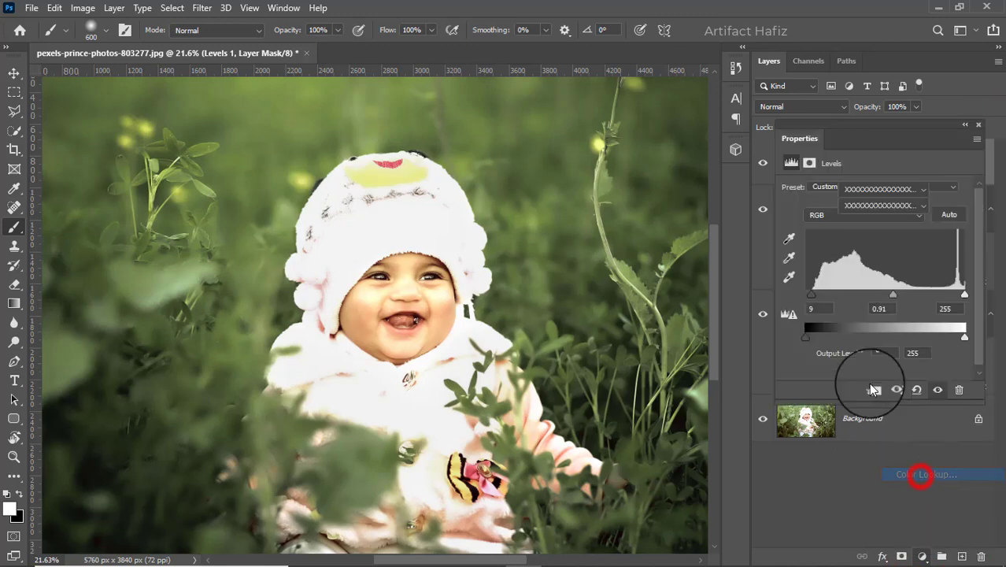
left_click(856, 190)
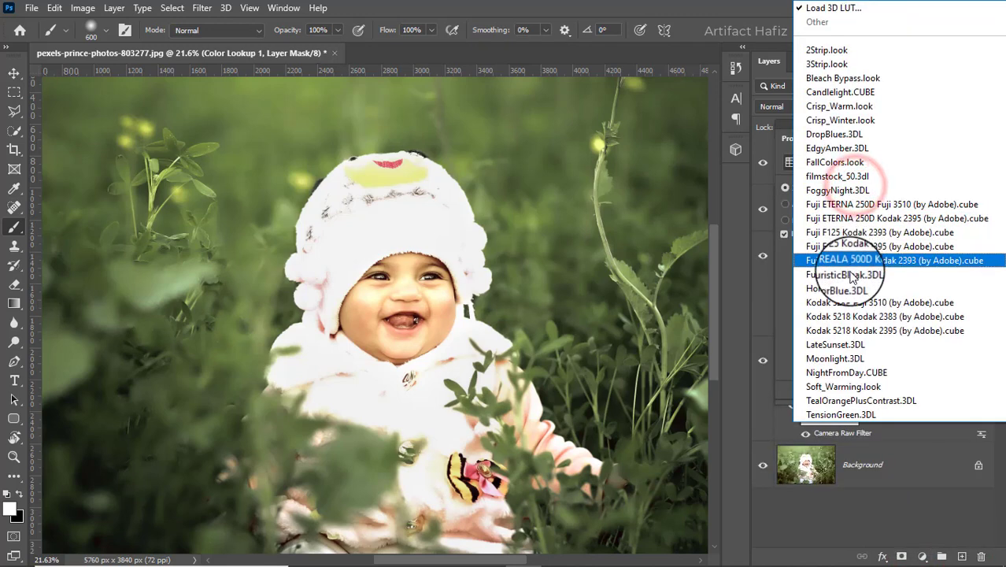
left_click(862, 389)
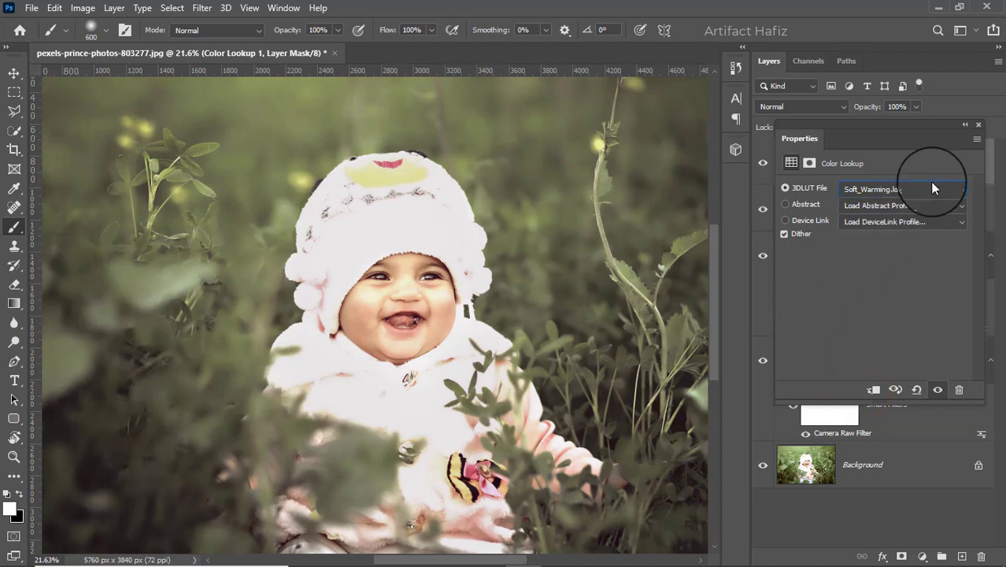
left_click(979, 126)
left_click(913, 107)
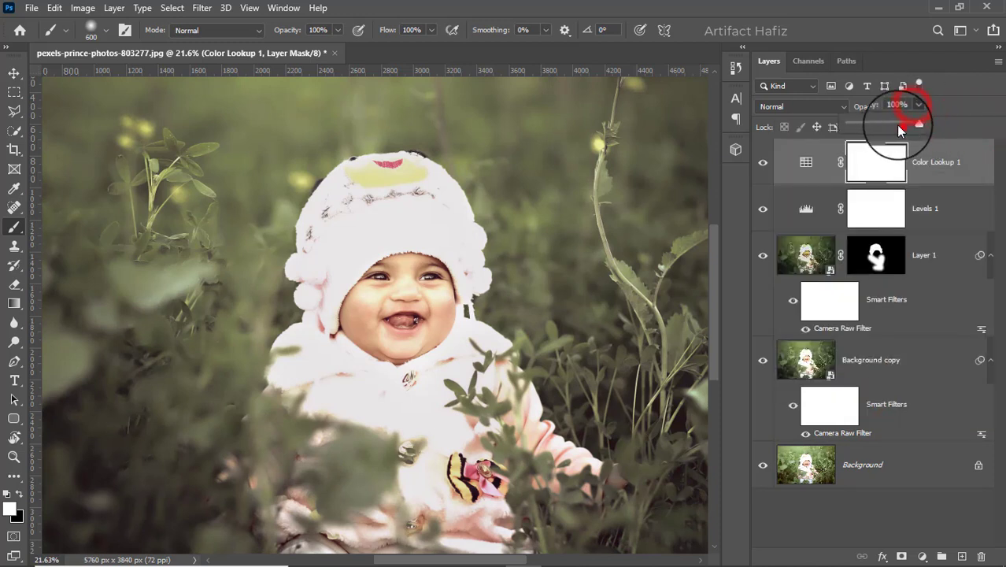
left_click_drag(903, 126, 875, 125)
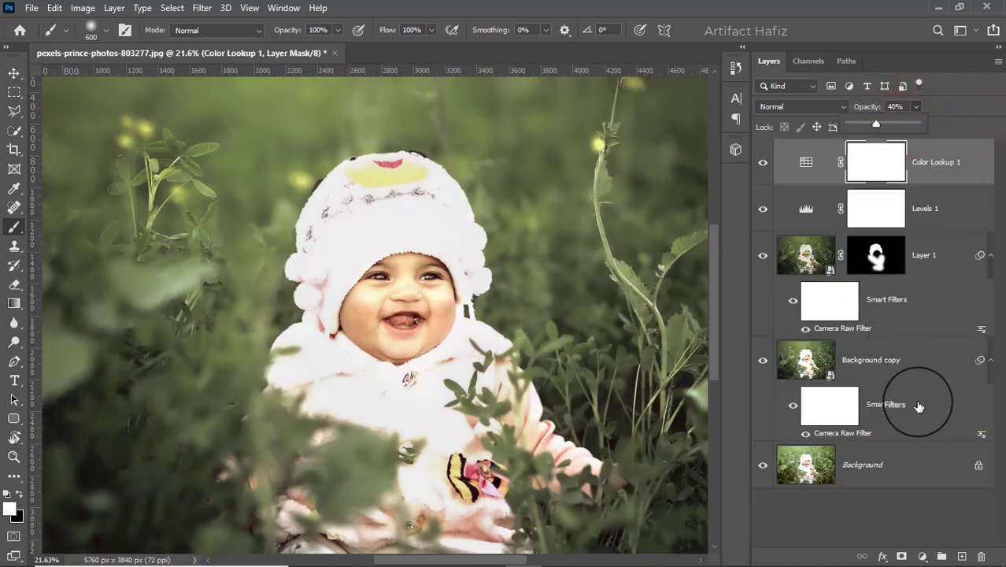
Add a Curves adjustment layer and pull the midpoint of the RGB curve slightly below the diagonal to darken the midtones
left_click(923, 556)
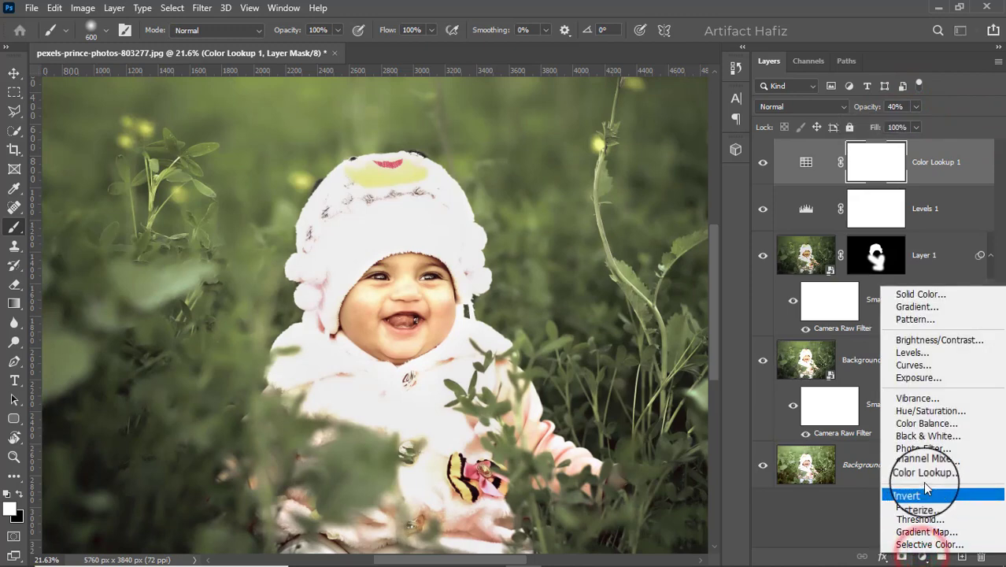
left_click(913, 367)
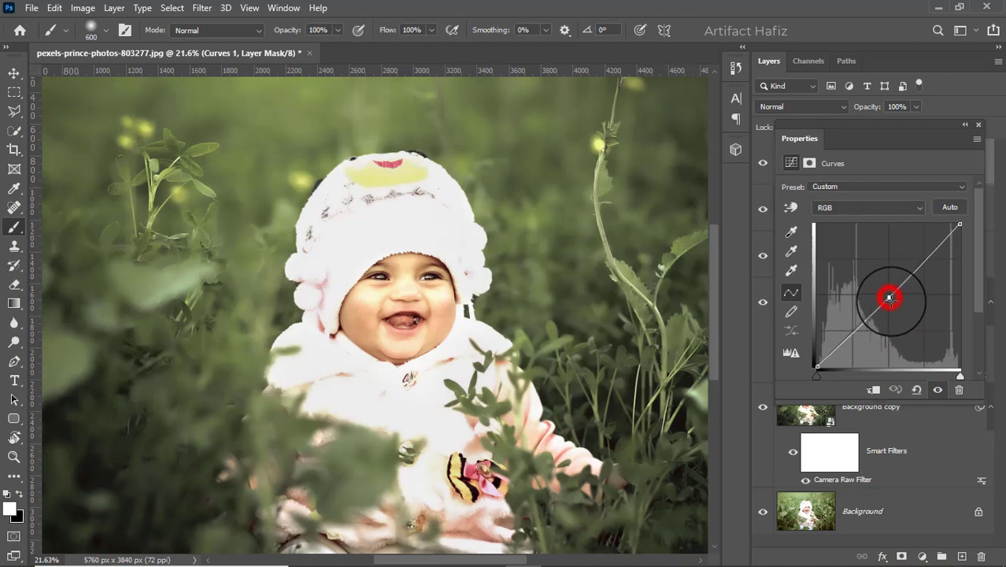
left_click_drag(889, 296, 893, 296)
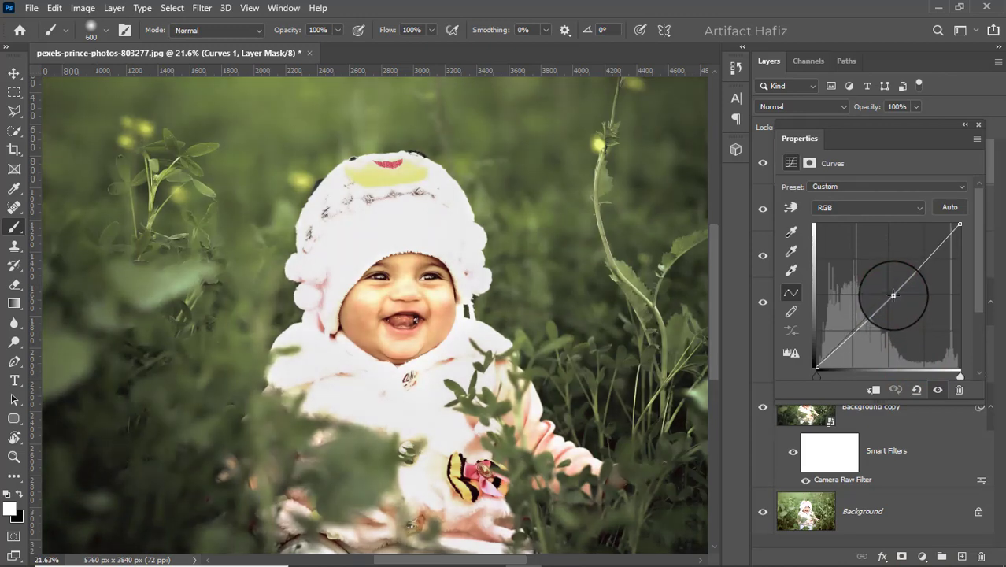
left_click(977, 128)
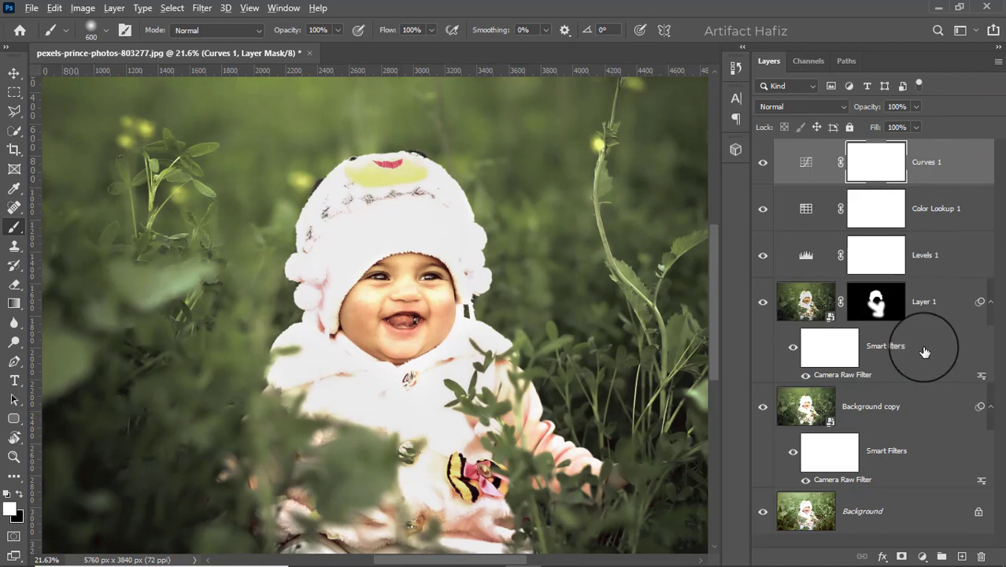
Stamp all visible layers into a new layer above Curves 1 and convert it for smart filters
key("ctrl+alt+shift+e")
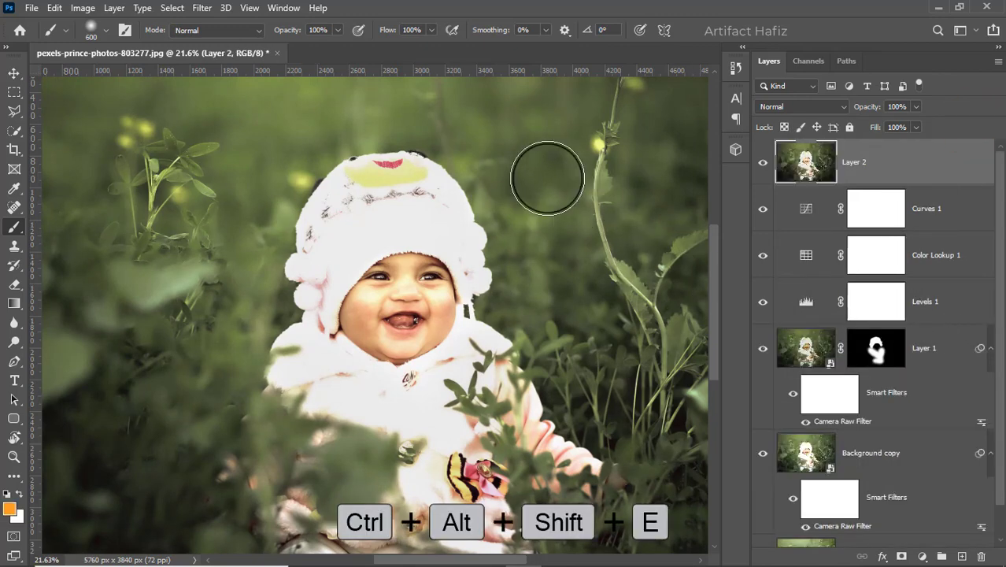
left_click(203, 8)
left_click(213, 45)
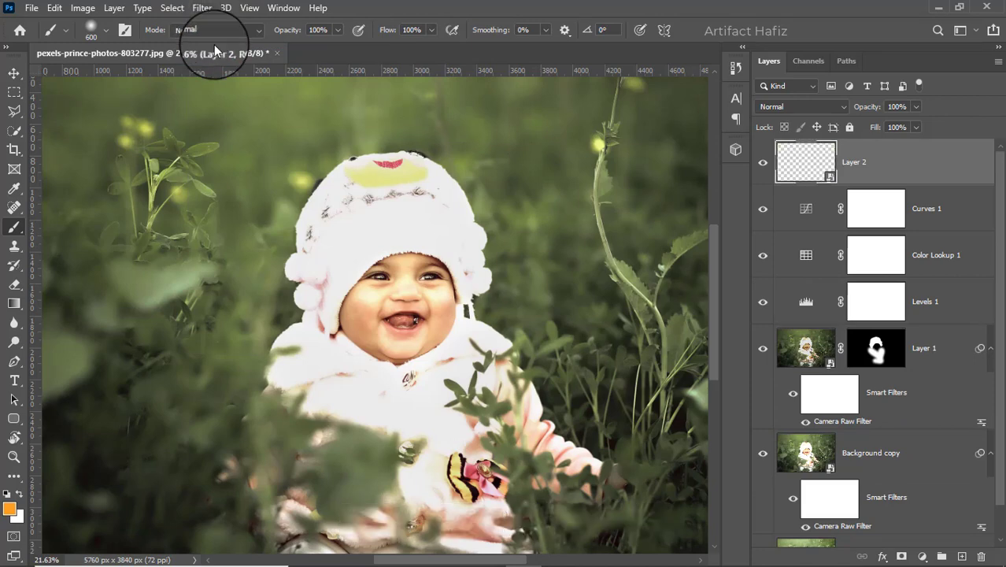
Apply the Camera Raw Filter to Layer 2 with the Color Mixer's Oranges saturation set to -17
left_click(203, 8)
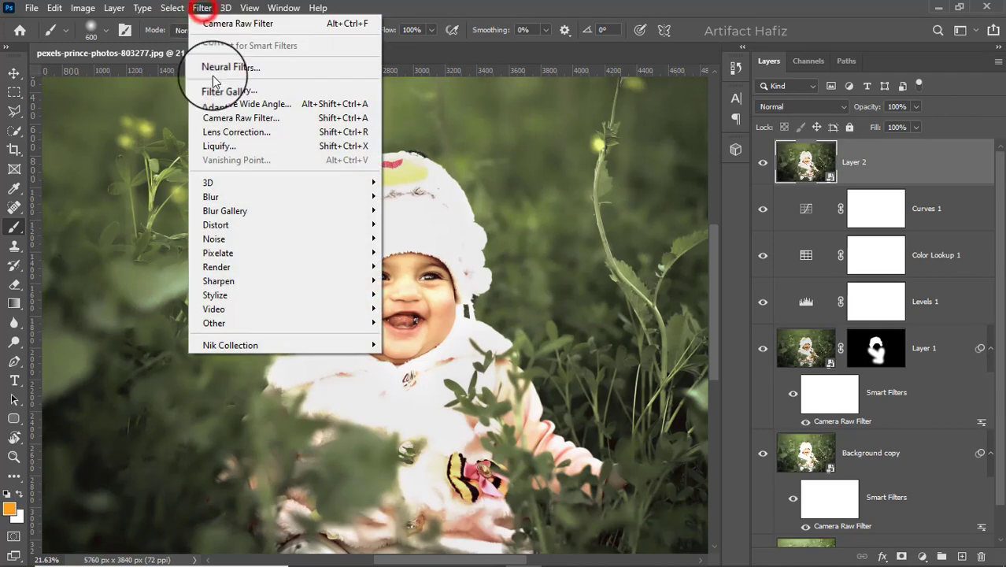
left_click(222, 118)
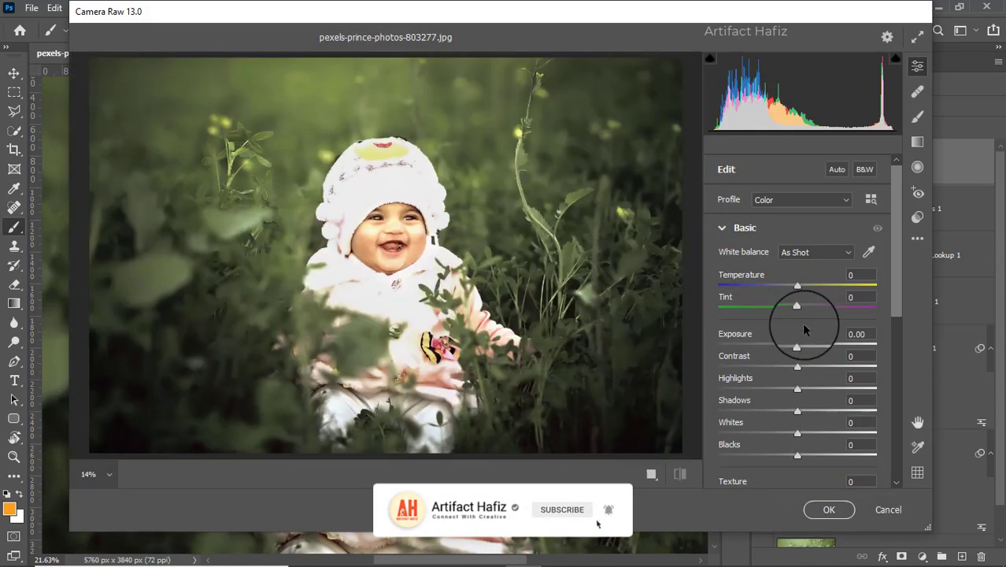
scroll(796, 271, "down", 5)
scroll(793, 287, "down", 3)
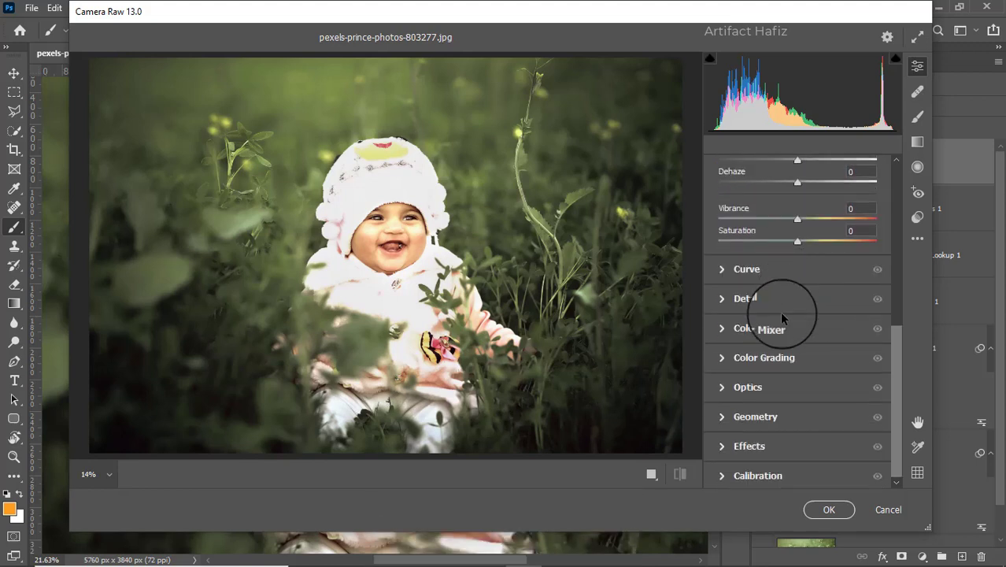
left_click(775, 326)
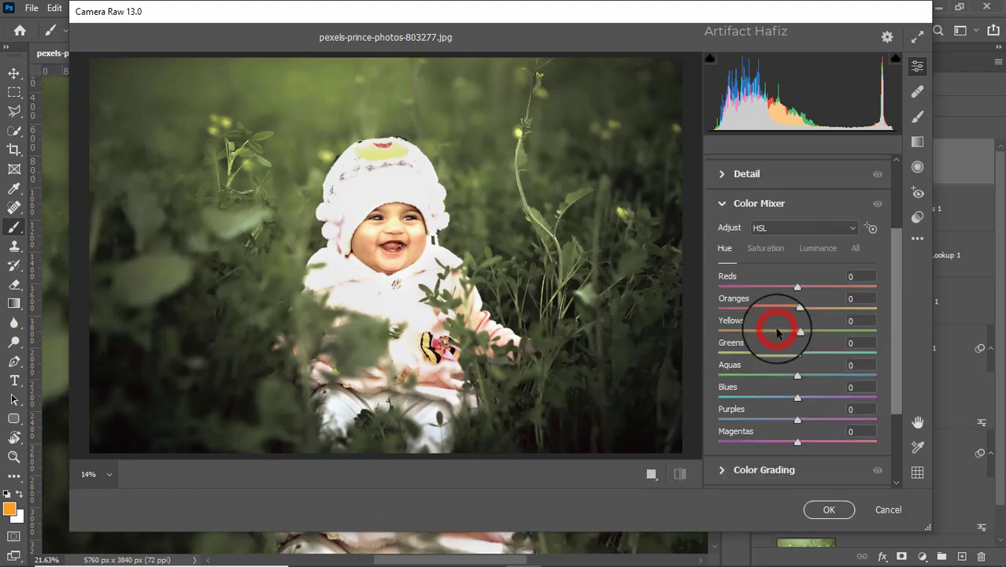
left_click(770, 247)
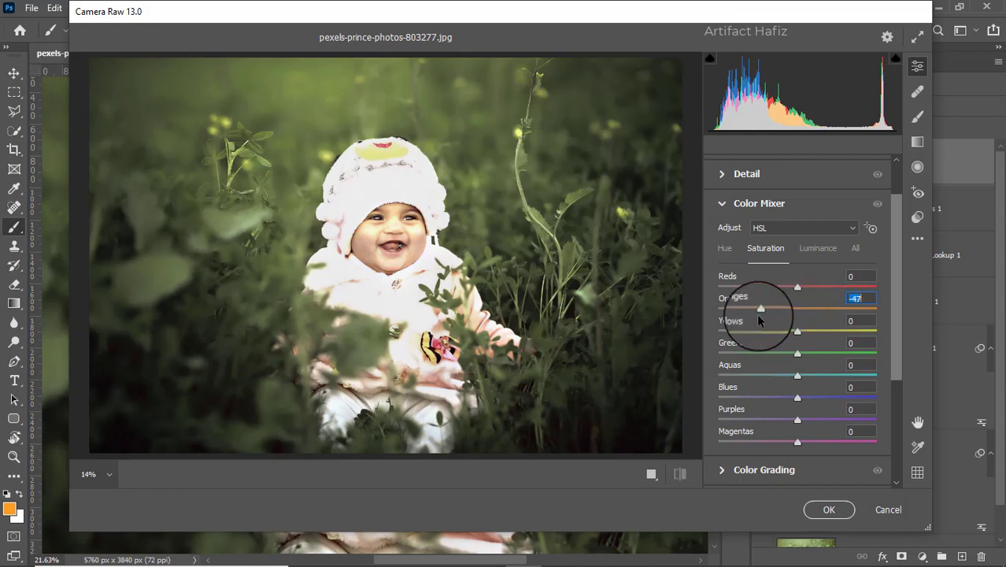
mouse_move(783, 316)
left_mouse_down()
mouse_move(798, 318)
mouse_move(783, 319)
left_mouse_up()
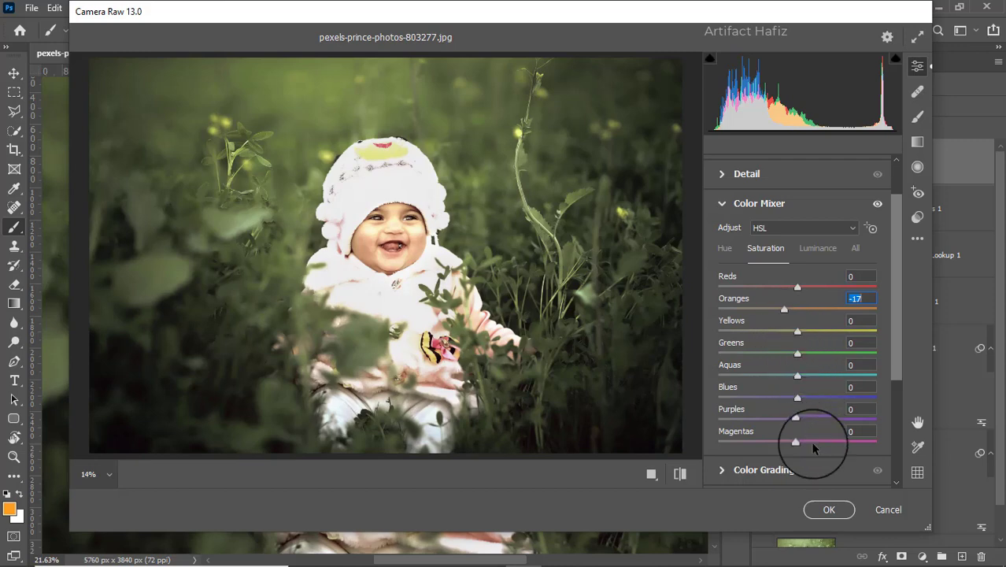
left_click(822, 510)
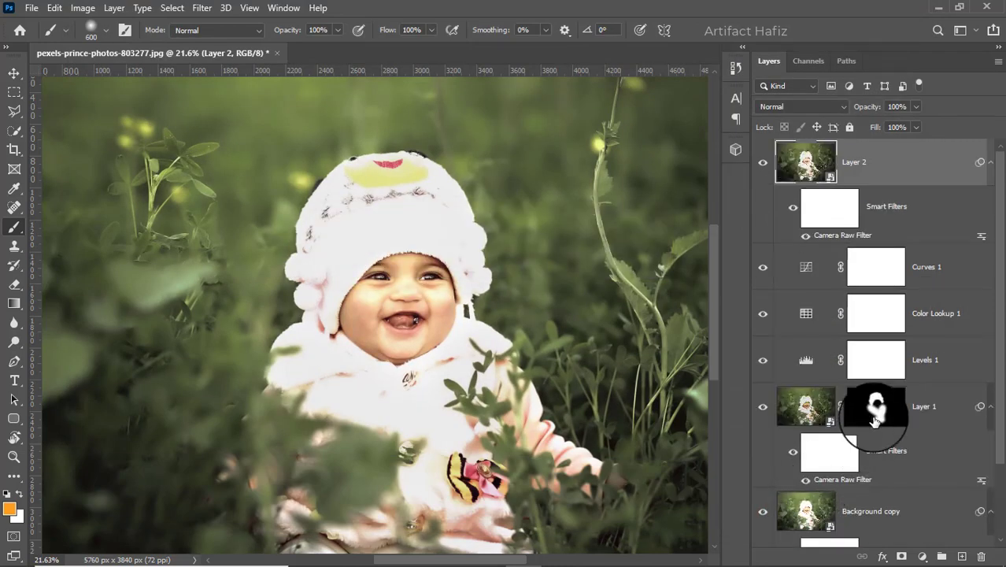
Compare the original Background layer alone with the fully graded image
scroll(882, 402, "down", 2)
key("alt")
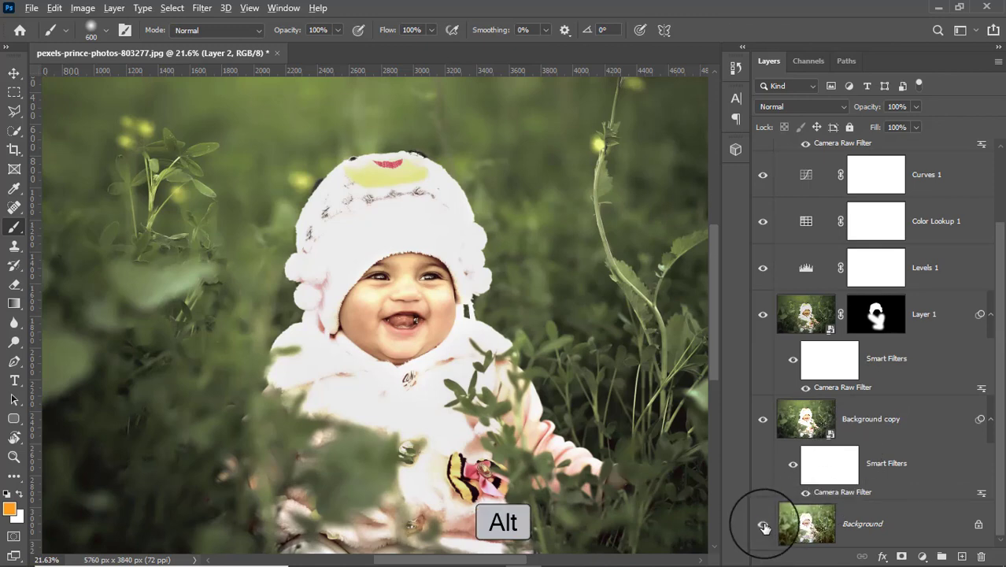
left_click(763, 524, "alt")
left_click(763, 525, "alt")
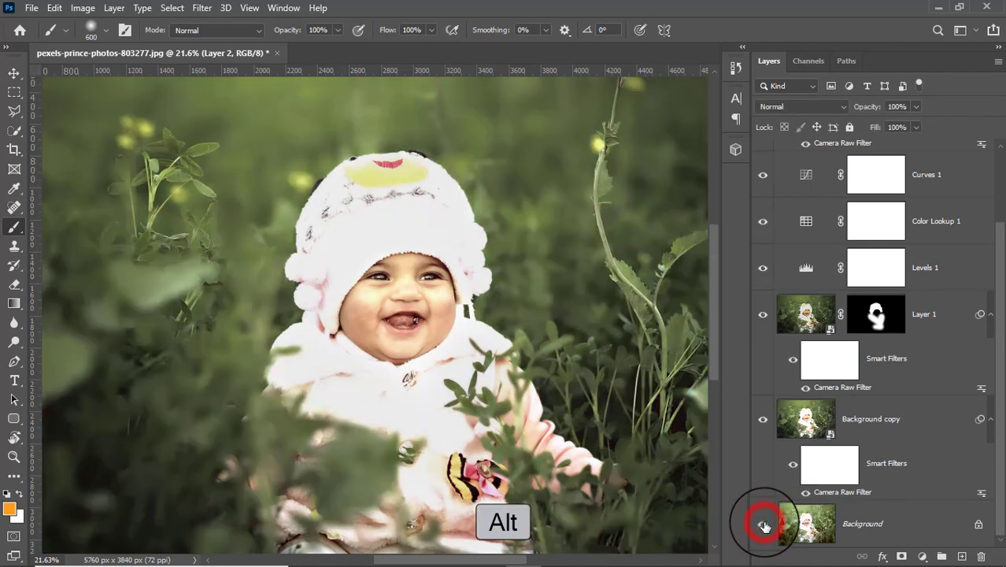
left_click(764, 524, "alt")
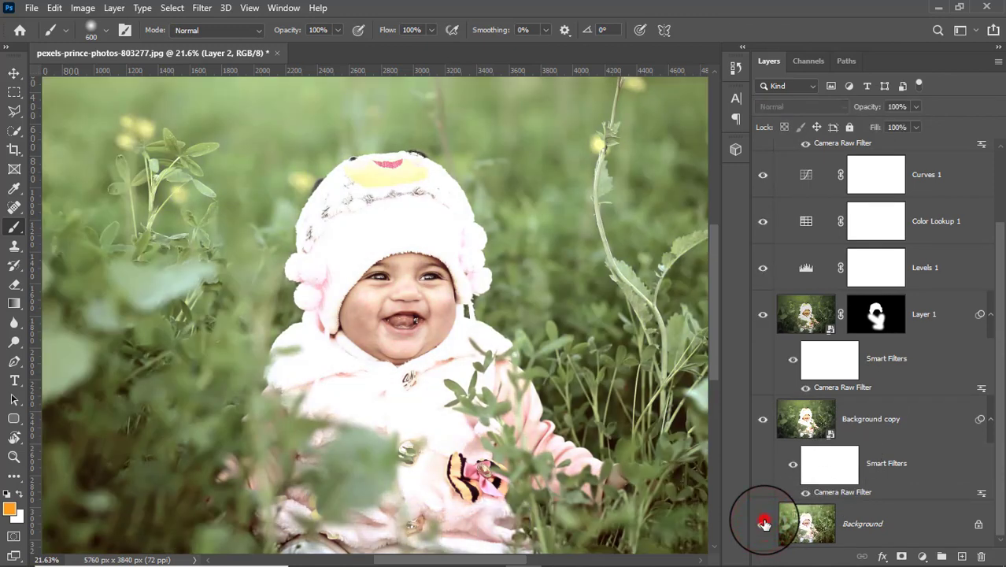
left_click(764, 524, "alt")
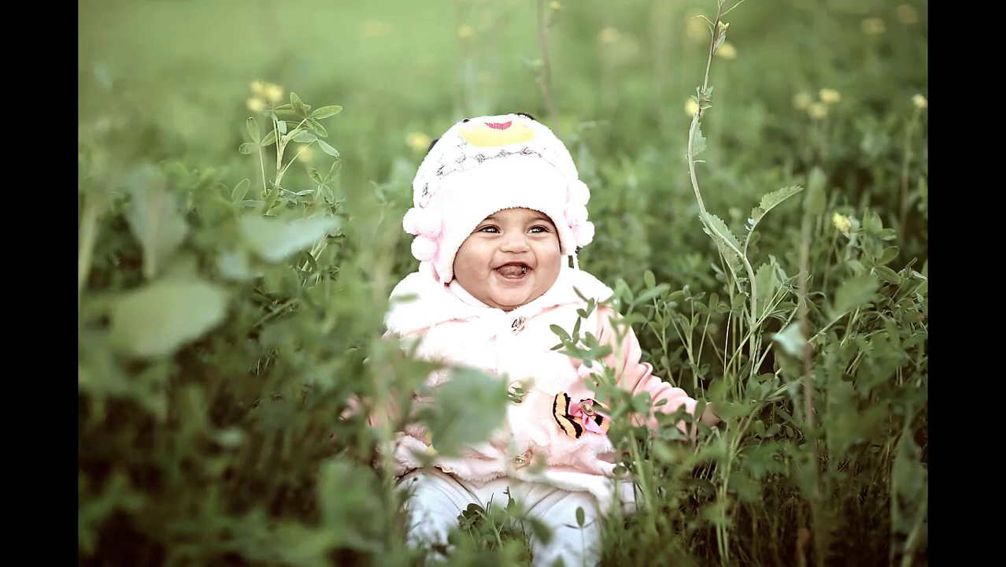